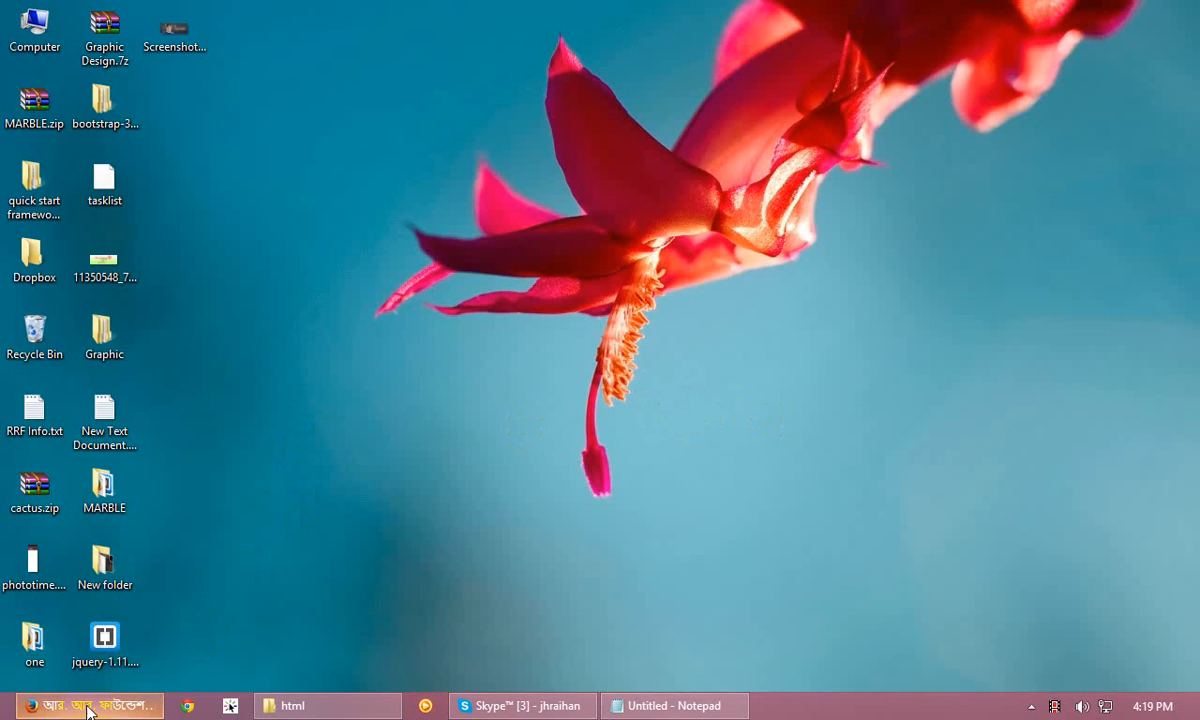
- Restore the Firefox window showing the Basic Web Development Exam page
click(88, 706)
- Open filehippo.com in a new browser tab
click(427, 16)
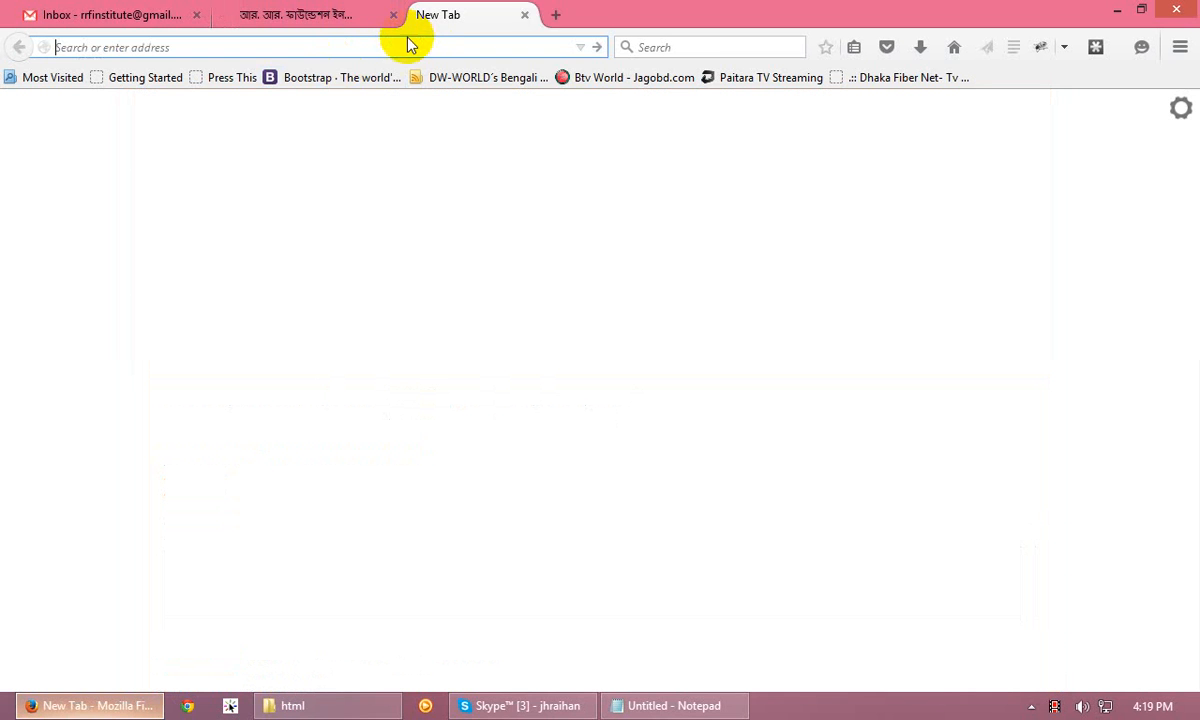
text(f)
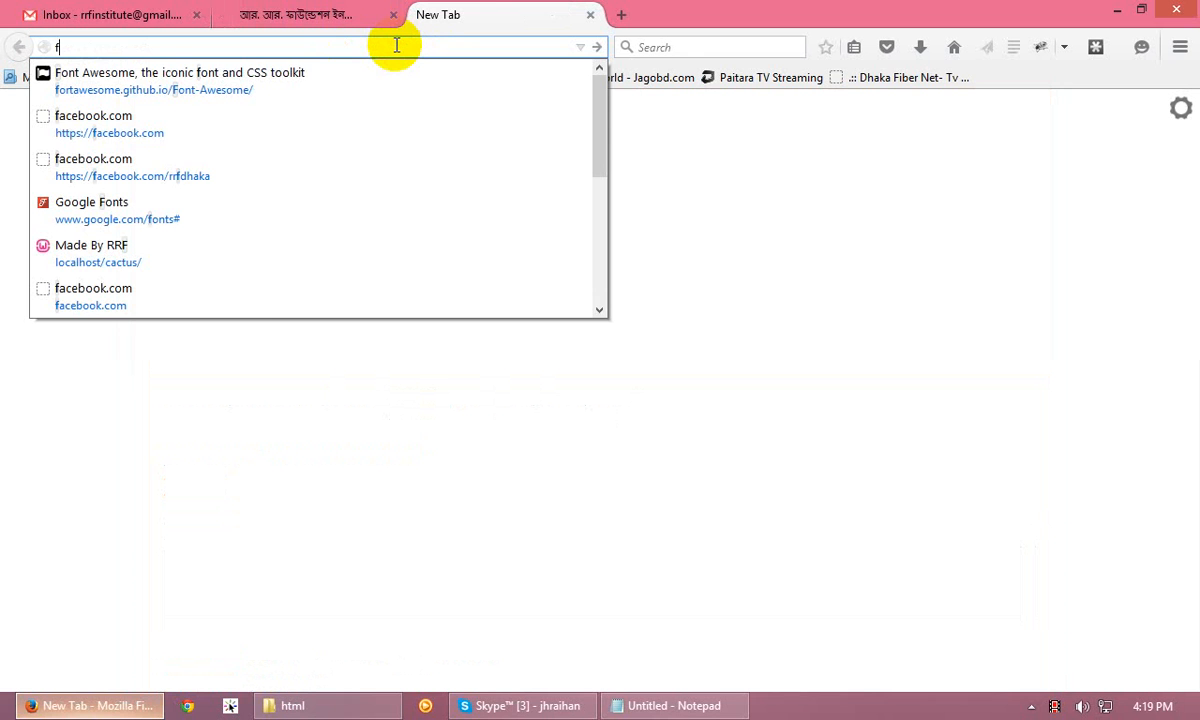
text(ilehippo.com/)
key(Return)
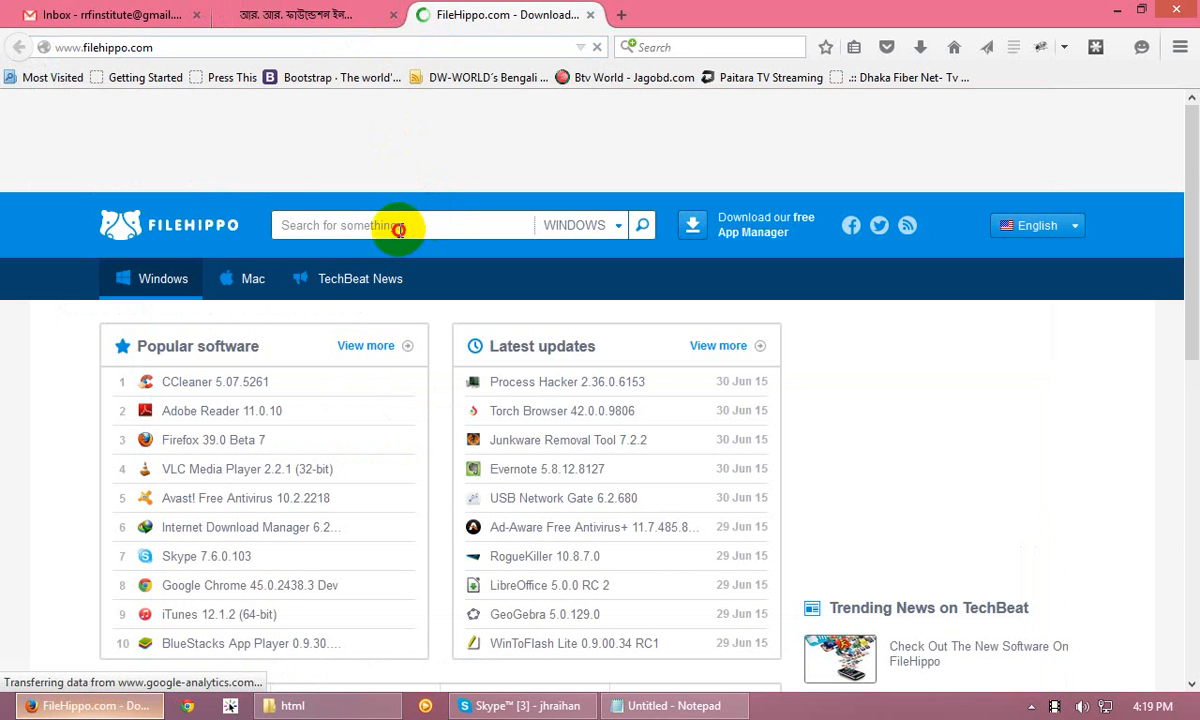
- Search FileHippo for filezilla, check the FileZilla 3.11.0.2 result, and close the tab
click(398, 229)
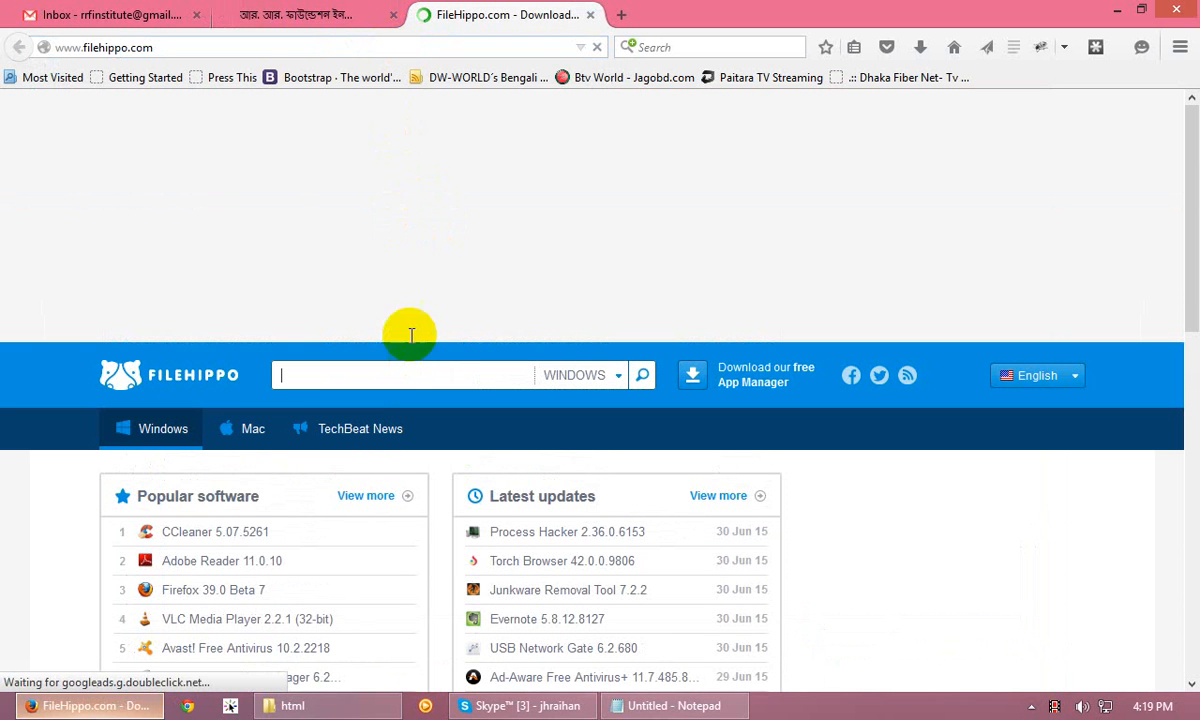
scroll(390, 250, down, 4)
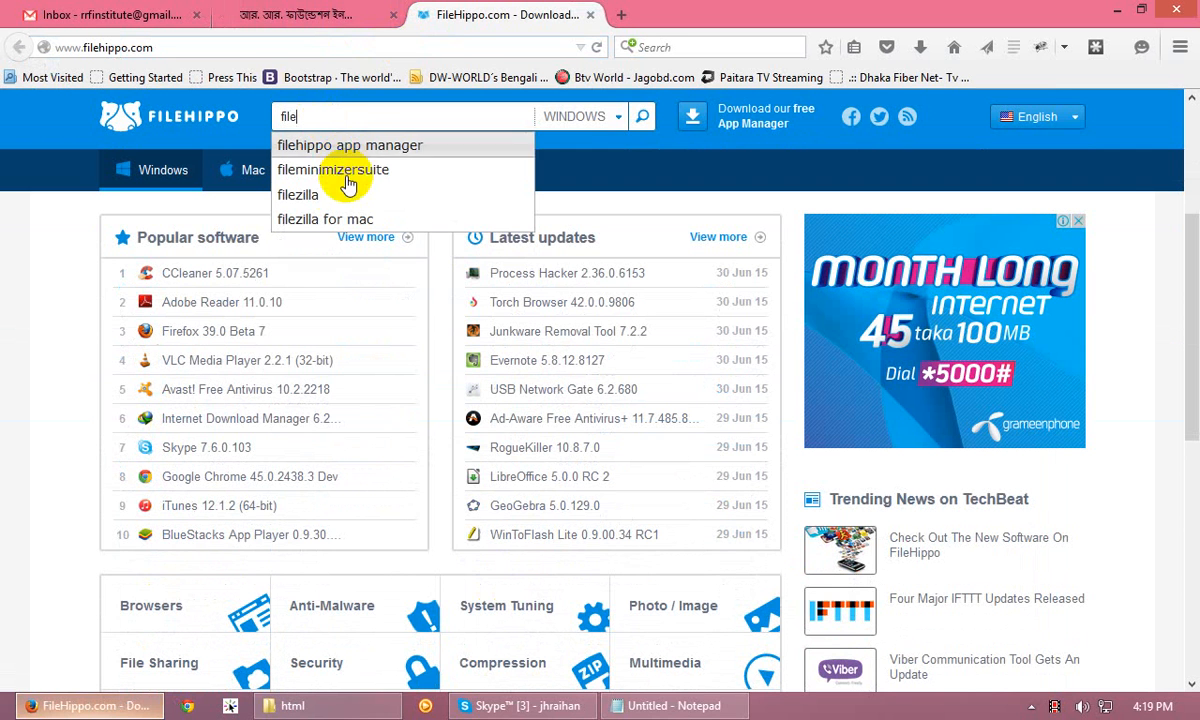
click(305, 195)
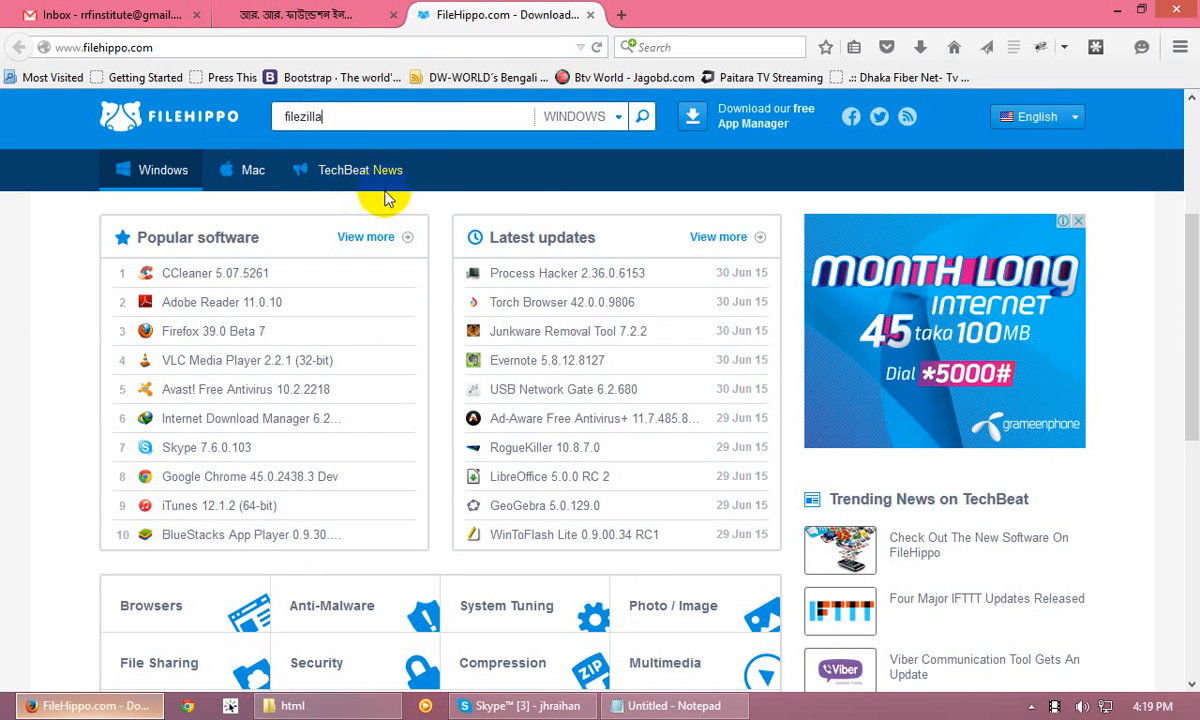
click(640, 118)
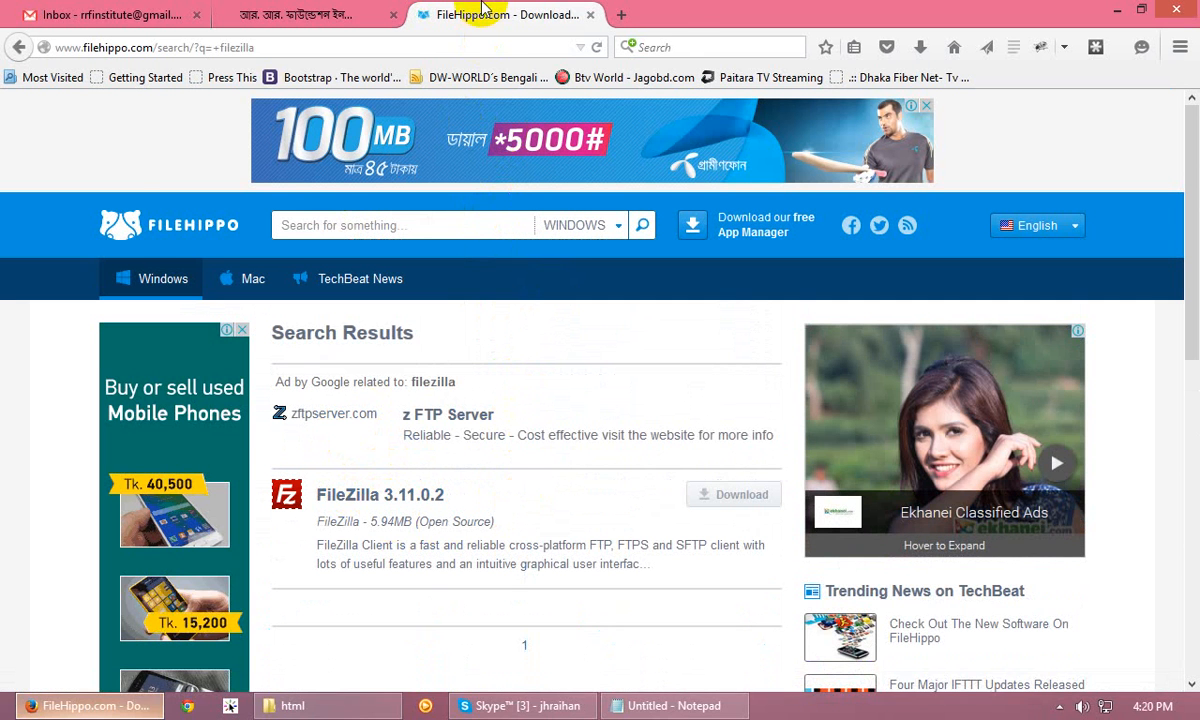
click(590, 15)
click(10, 710)
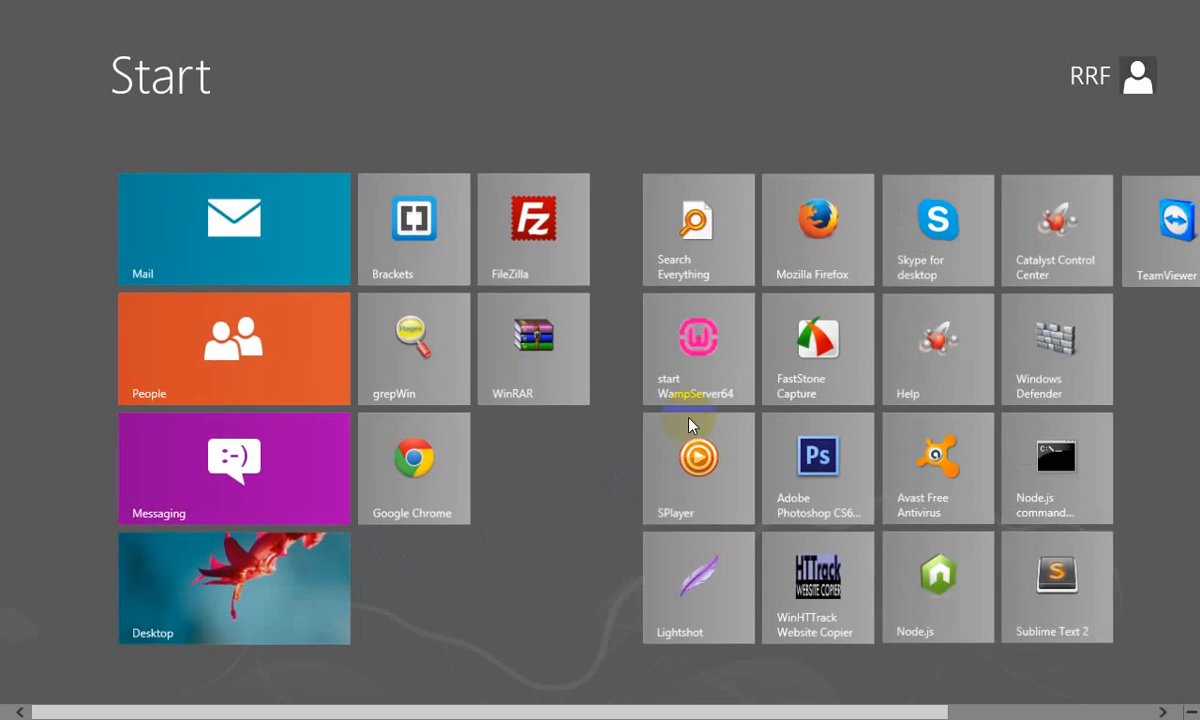
- Launch FileZilla from its Start screen tile
click(510, 240)
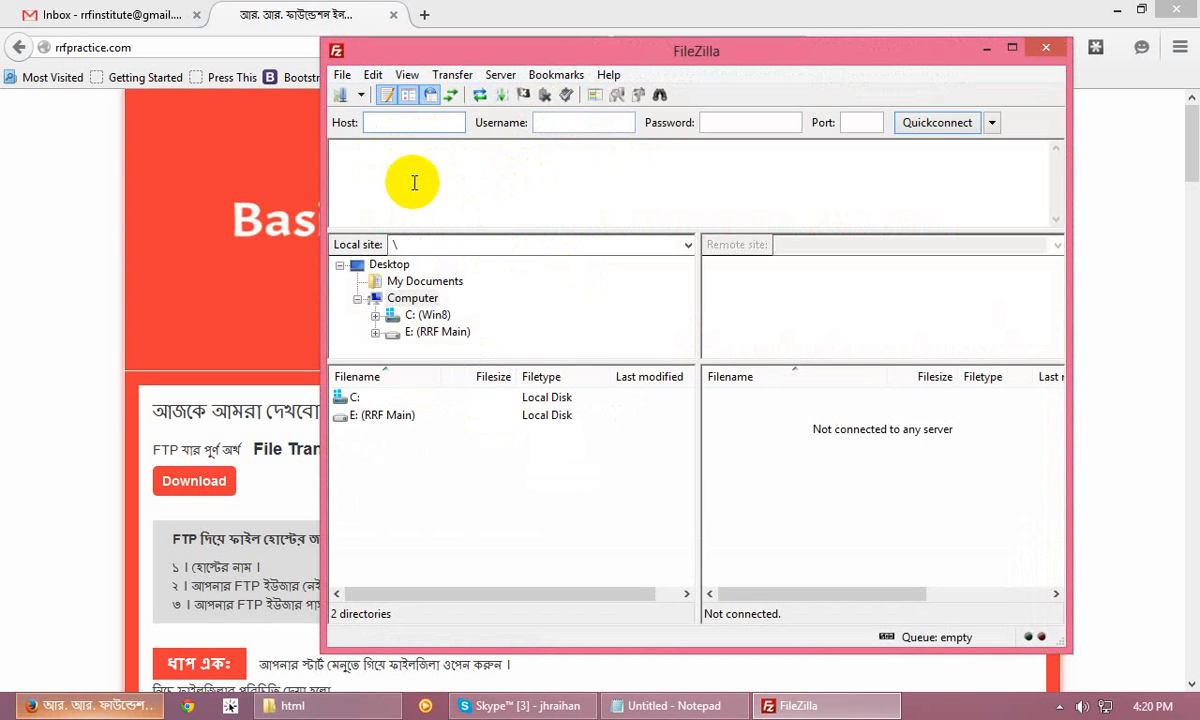
click(342, 76)
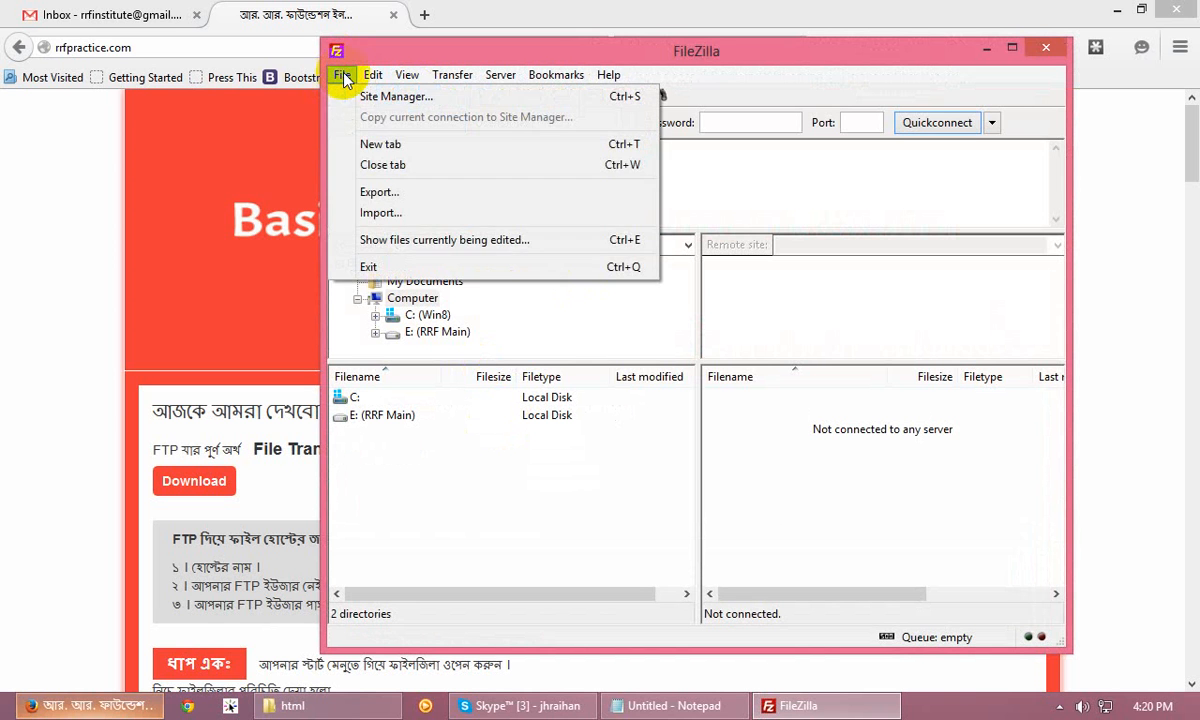
- In Site Manager, delete the old saved site and create a new site named 1470
click(400, 99)
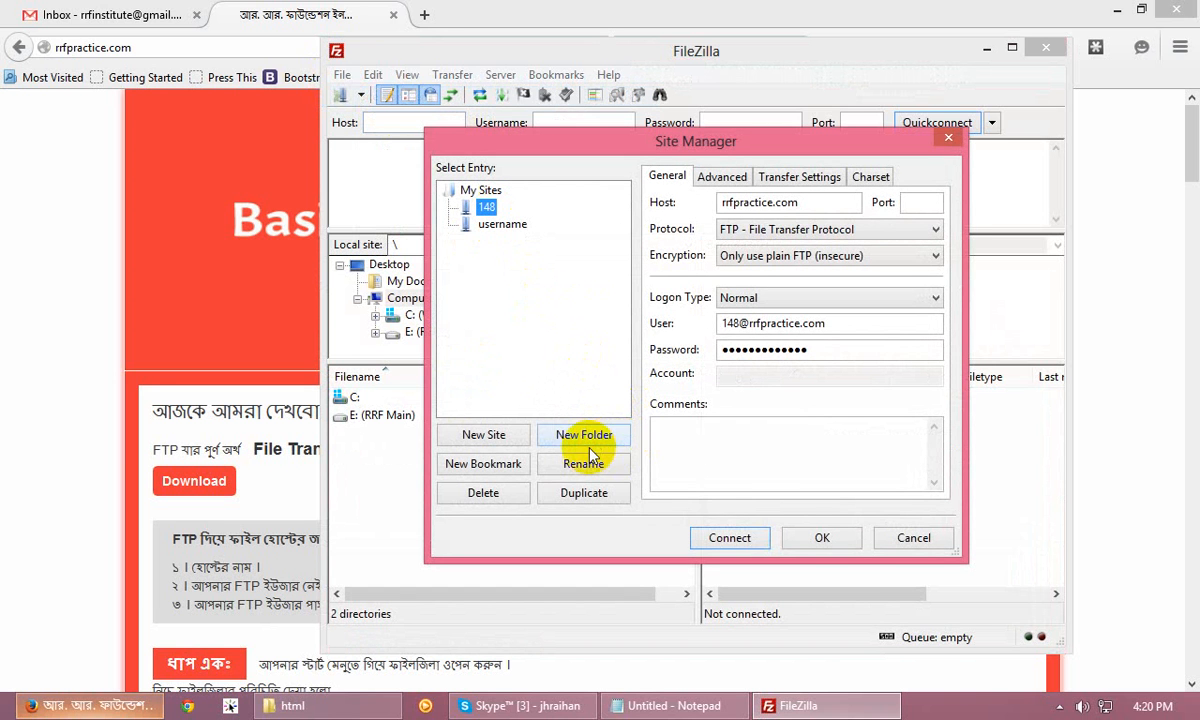
click(505, 495)
click(640, 381)
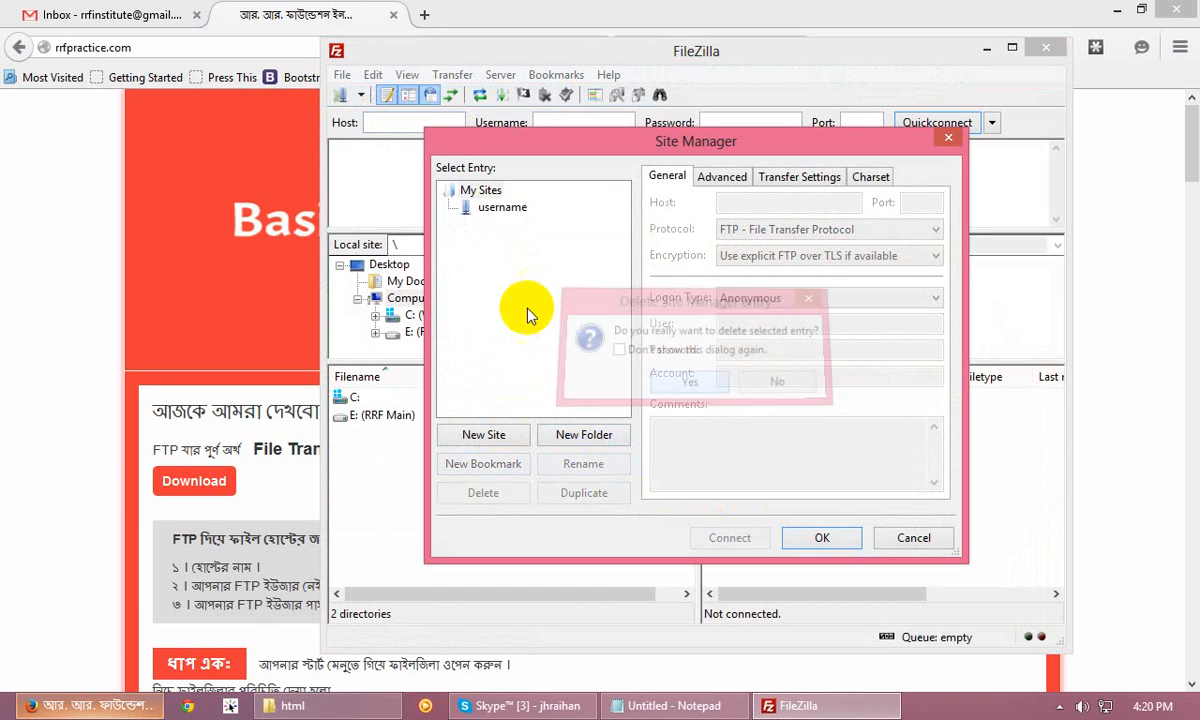
click(471, 250)
click(485, 435)
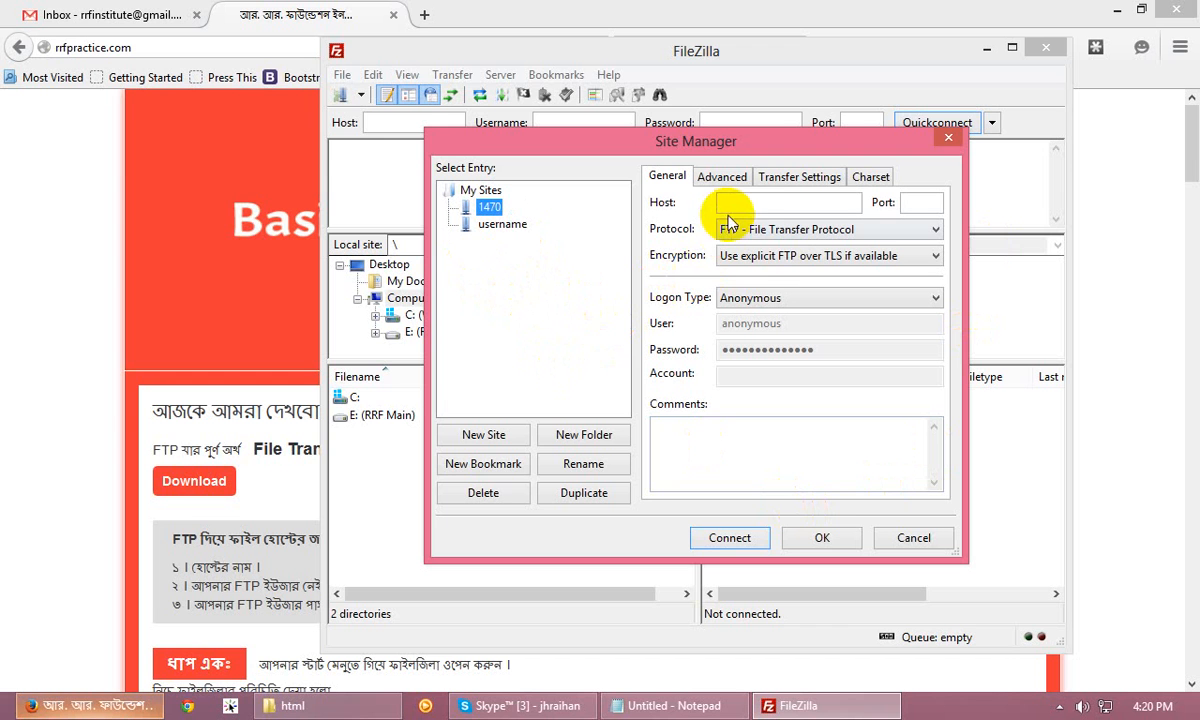
click(120, 14)
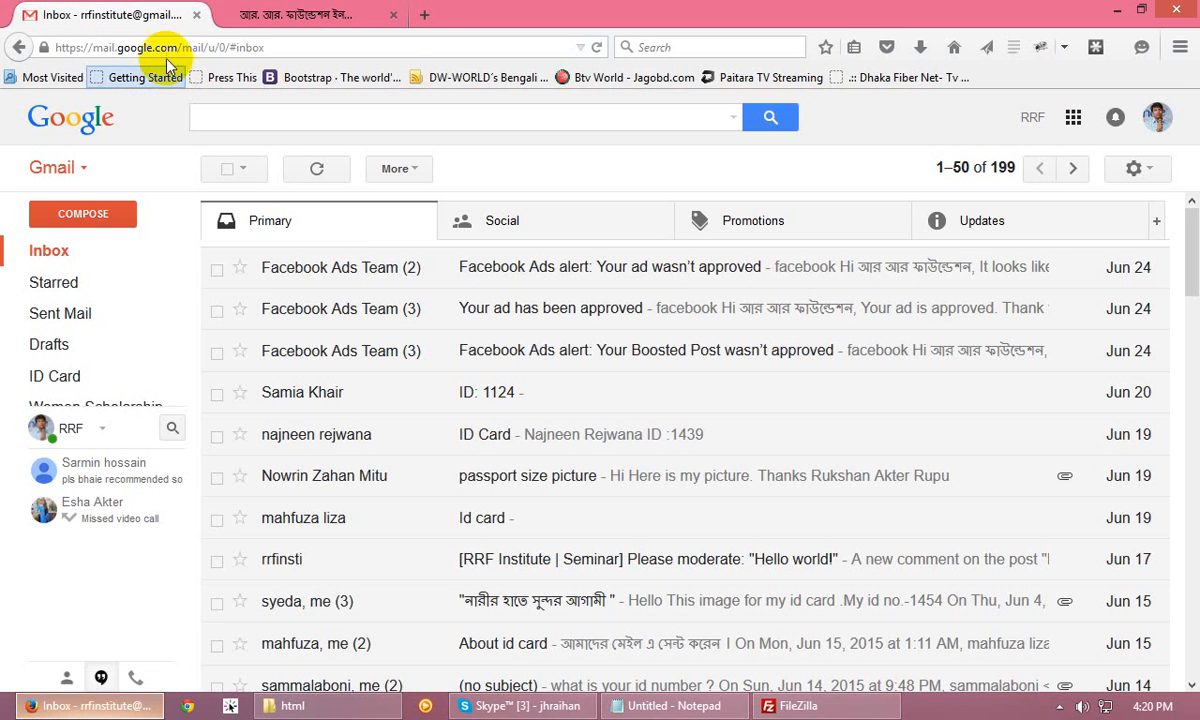
- Take the rrfpractice.com address from the exam tab and set it as site 1470's host
click(160, 47)
click(300, 15)
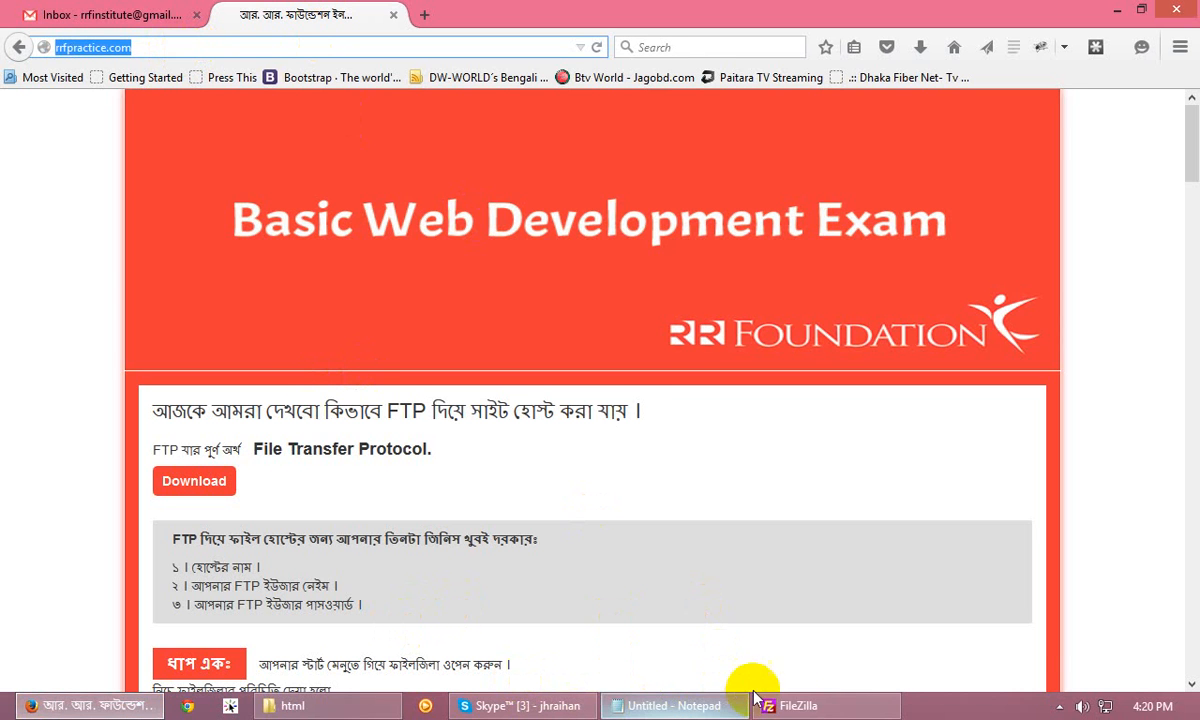
click(788, 705)
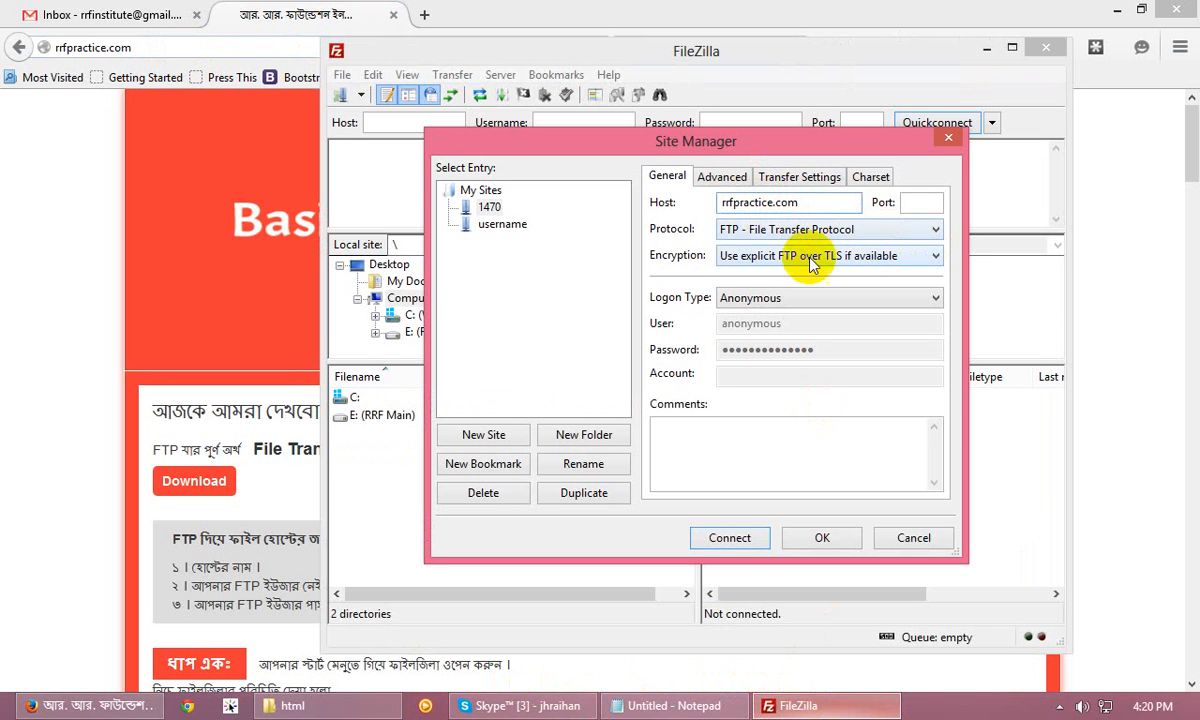
- Set encryption to Only use plain FTP and logon type to Normal
click(935, 257)
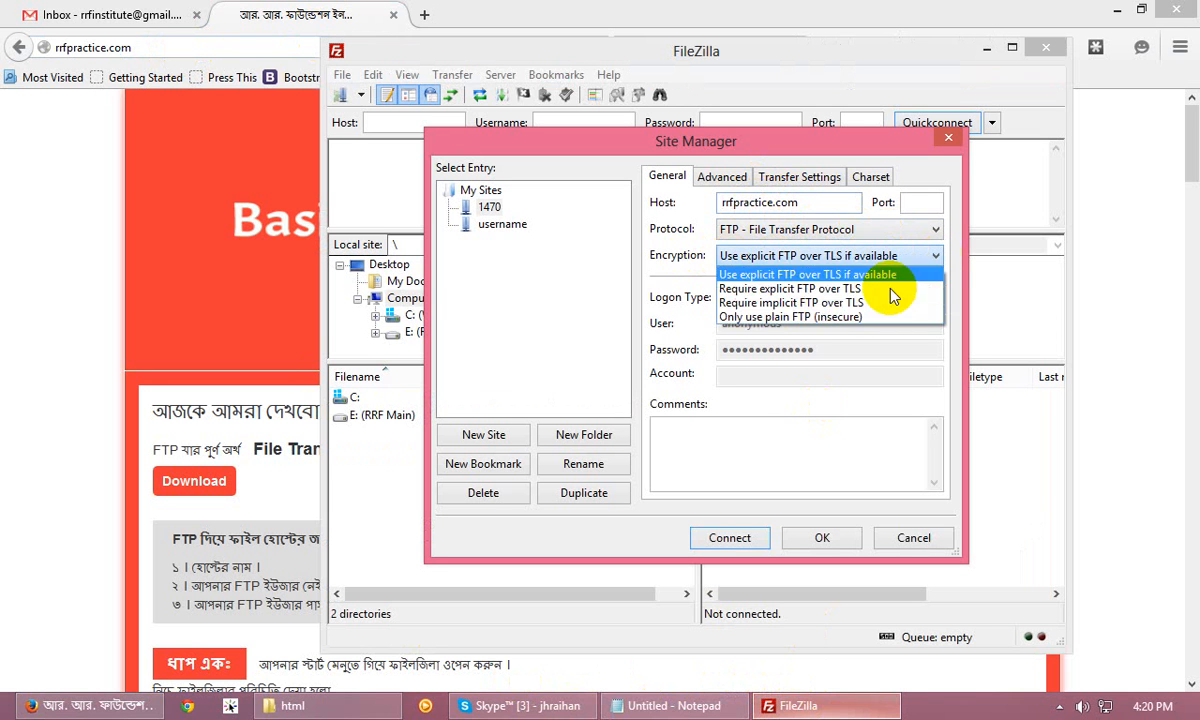
click(776, 320)
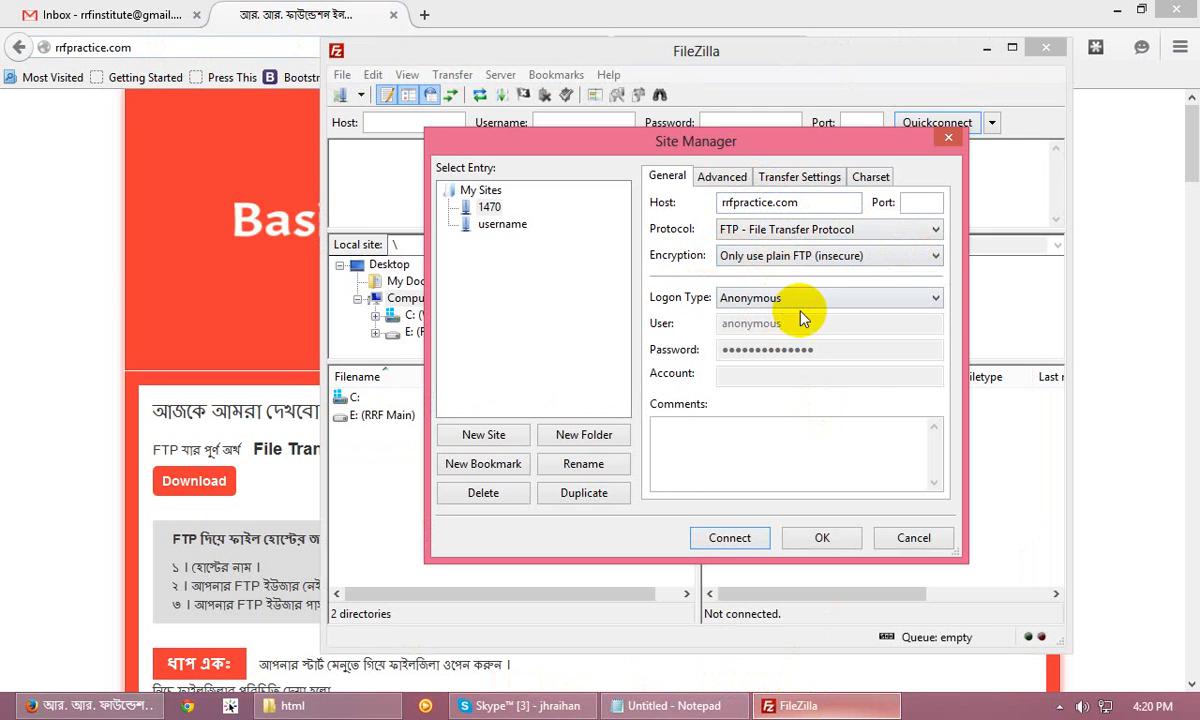
click(936, 300)
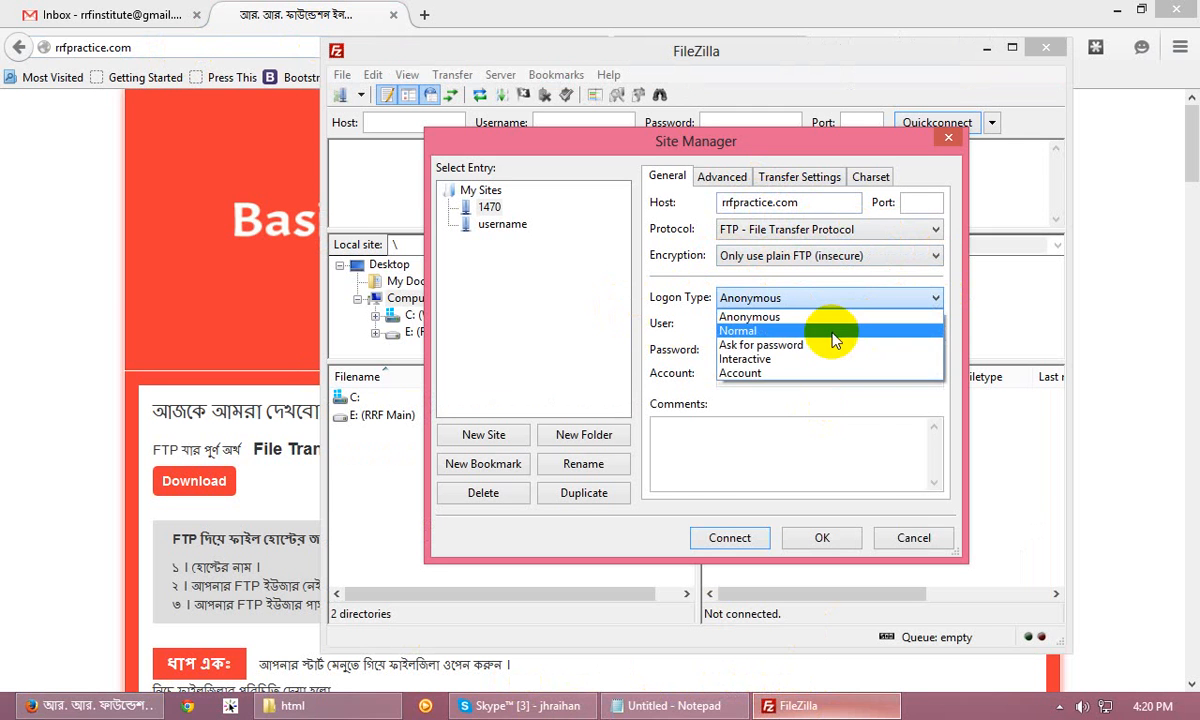
click(831, 330)
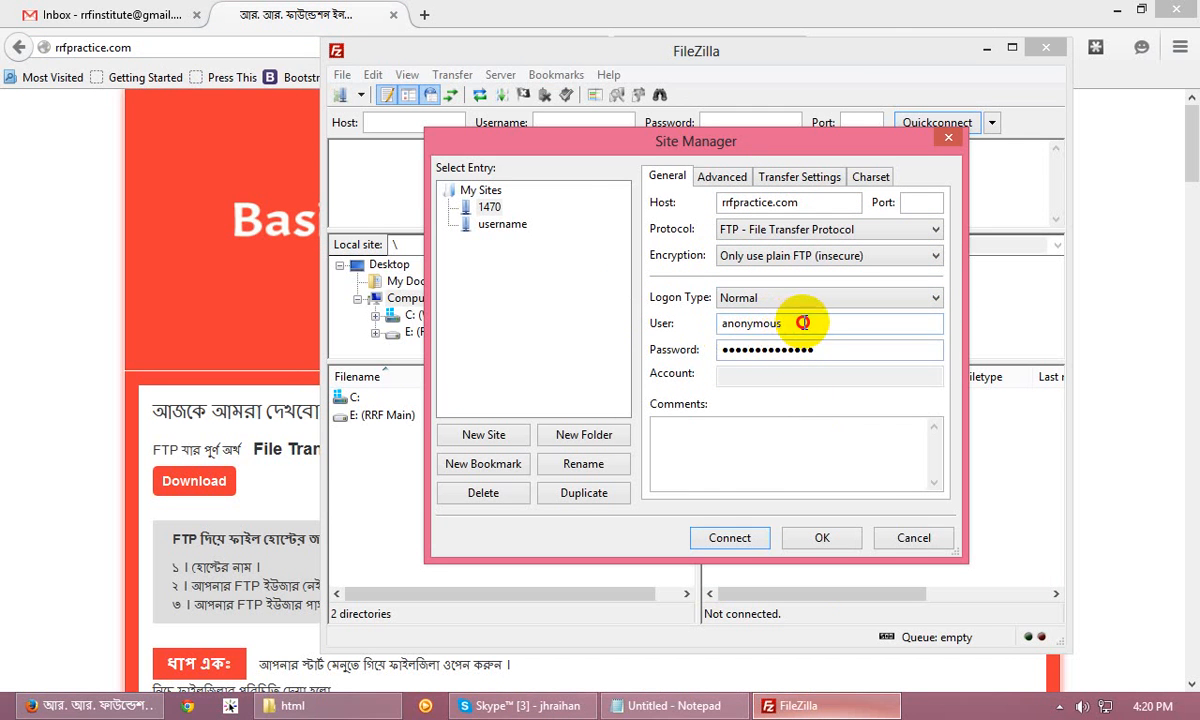
- Replace the anonymous user name with 1470@ followed by the host domain
double_click(799, 322)
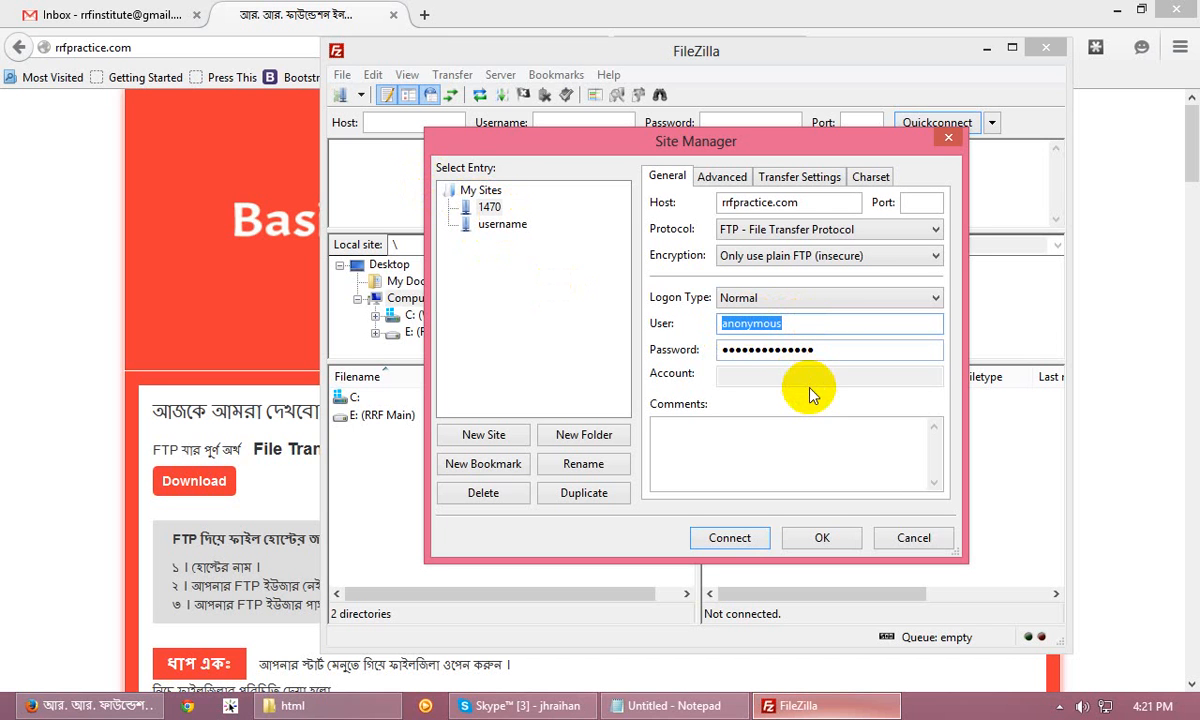
text(1470@)
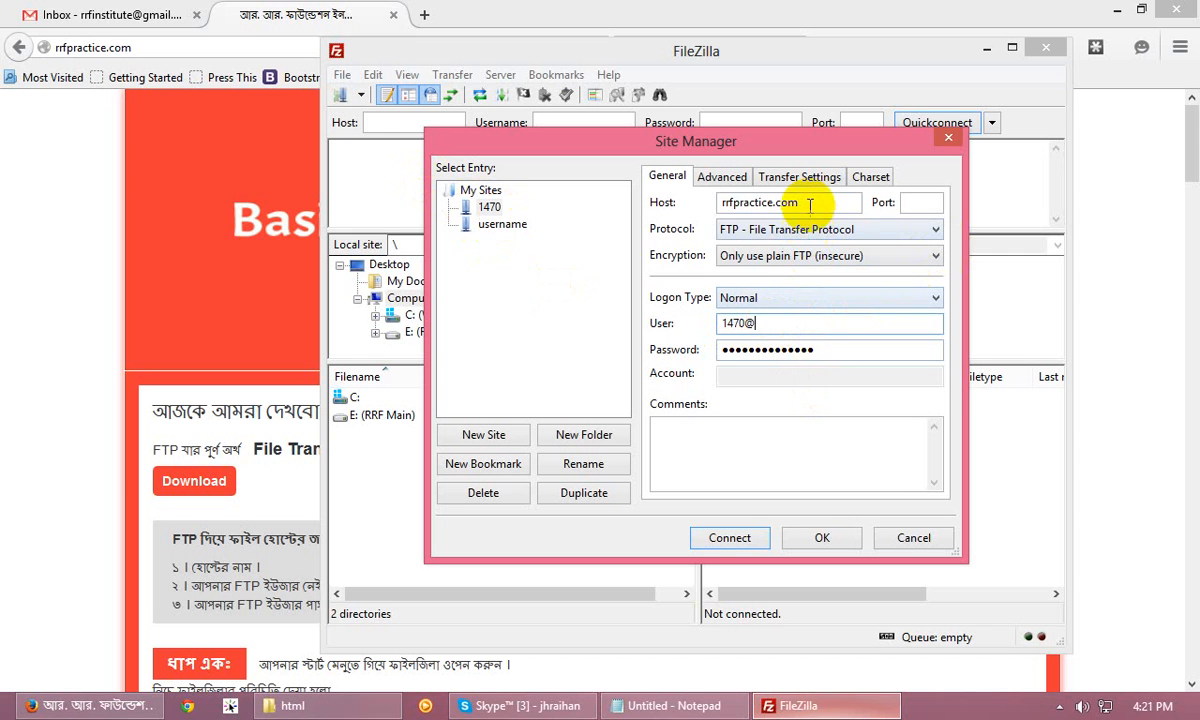
drag(805, 202, 724, 203)
key(ctrl+c)
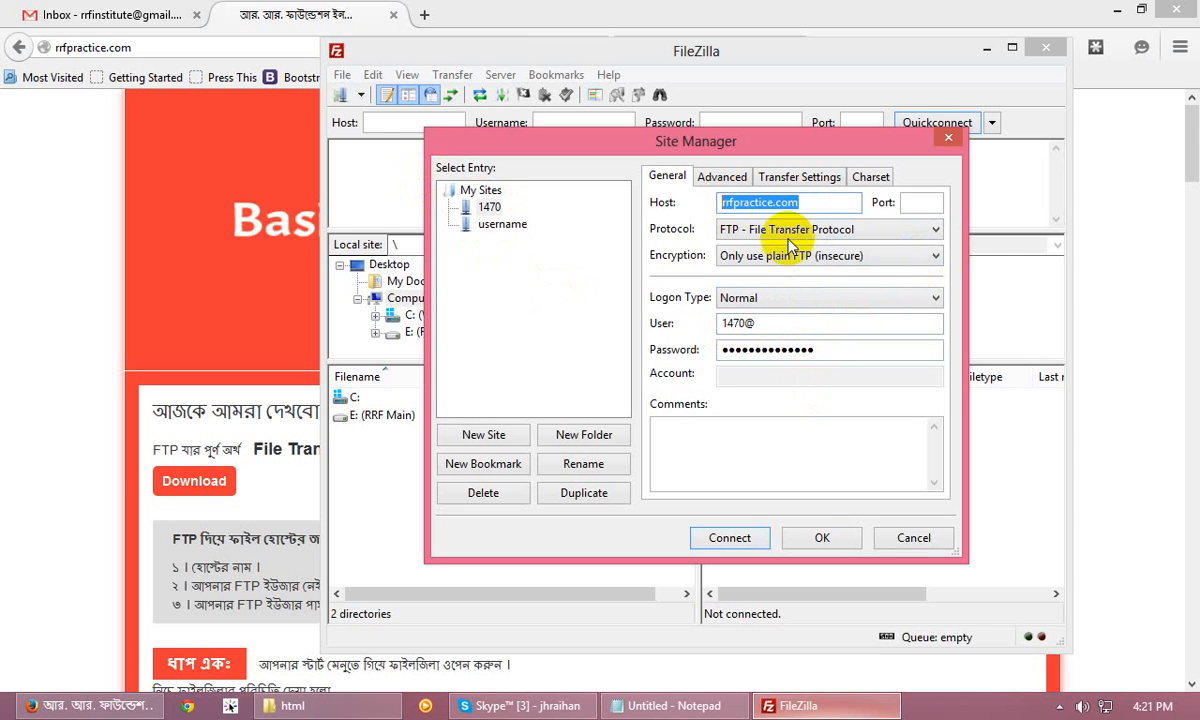
click(777, 323)
text(1470@)
key(ctrl+v)
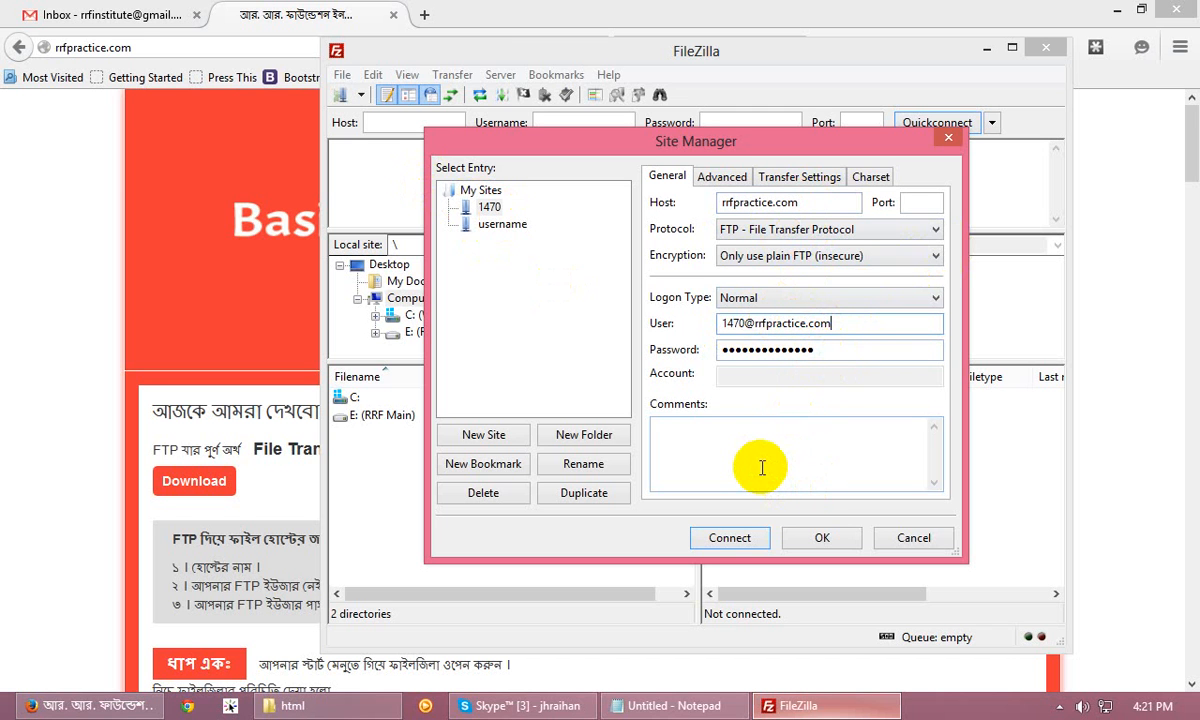
- Replace the password field with the FTP account password from Notepad
key(alt+Tab)
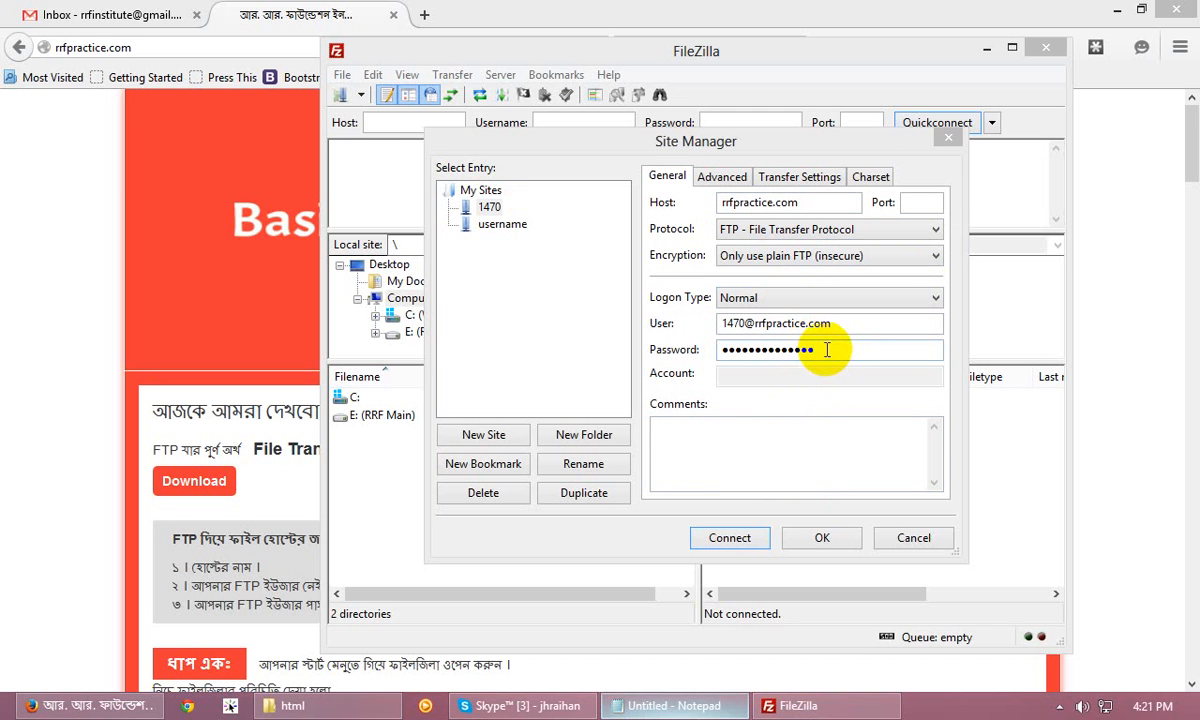
drag(826, 349, 727, 348)
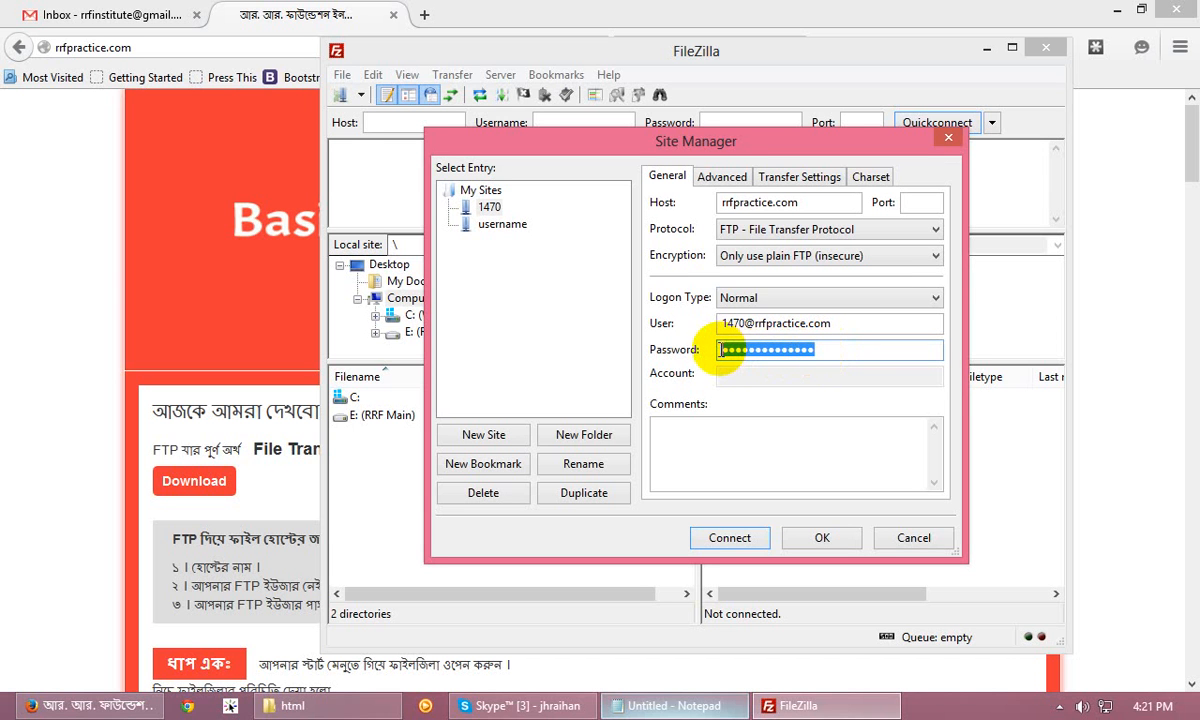
key(ctrl+v)
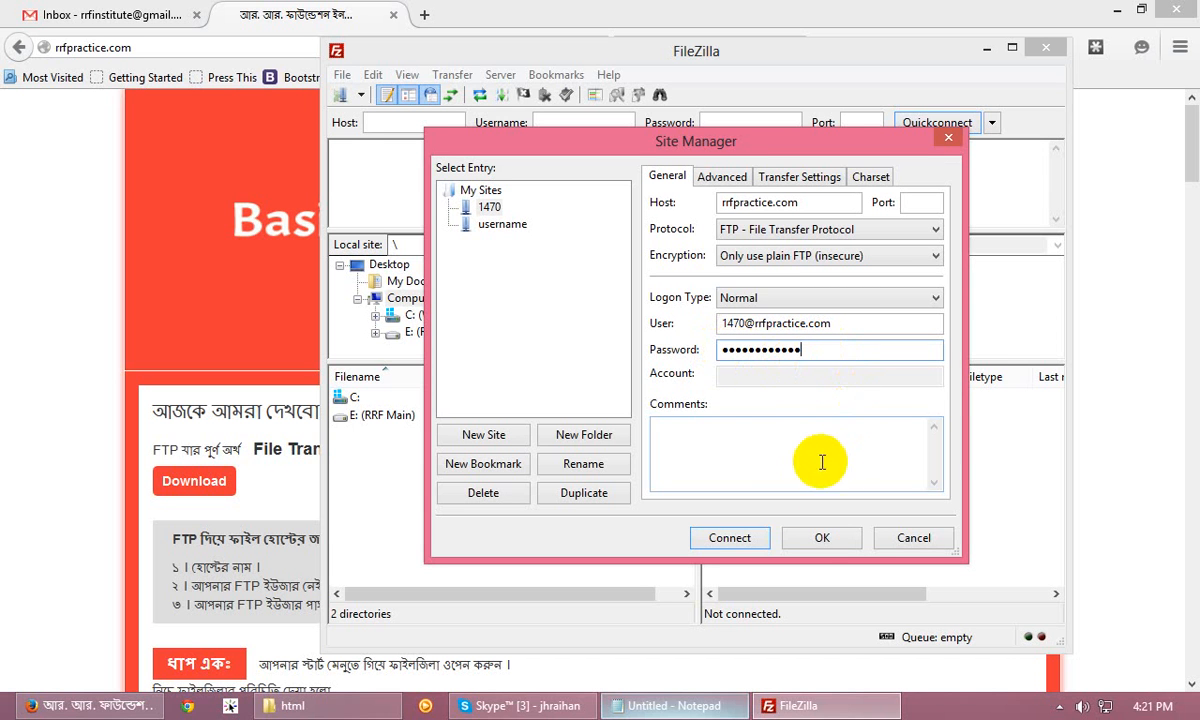
- Save site 1470 and connect to it, listing the remote root folder
click(824, 539)
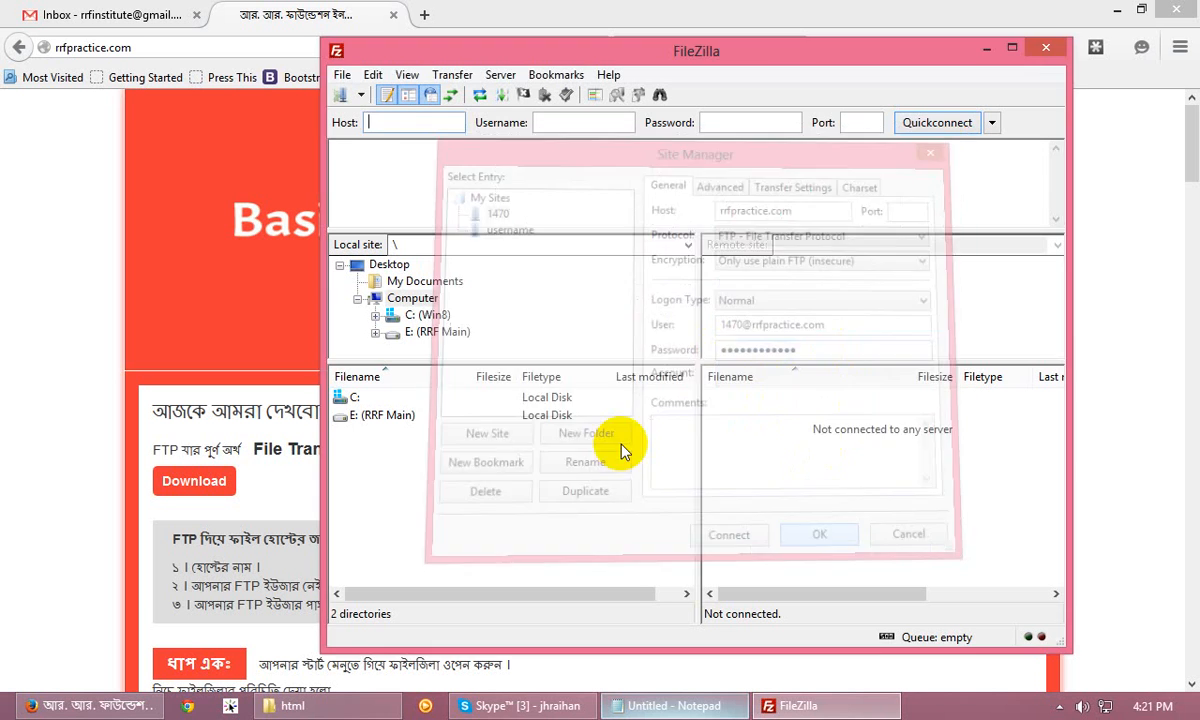
click(361, 95)
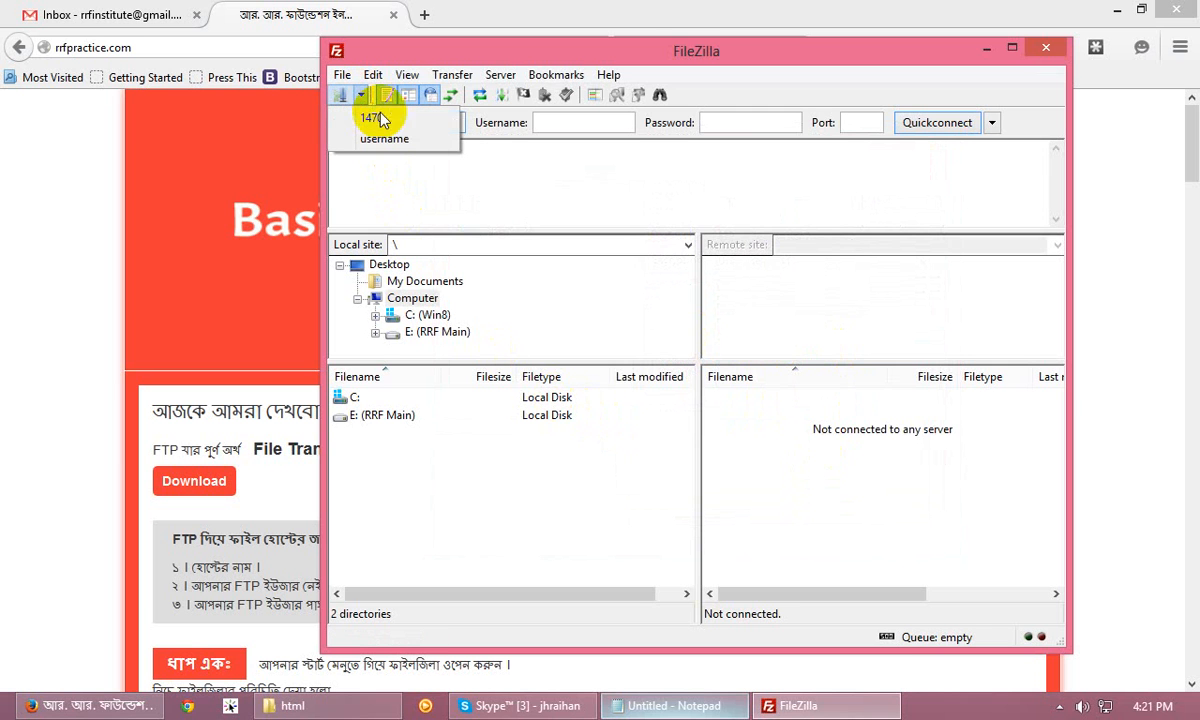
click(379, 123)
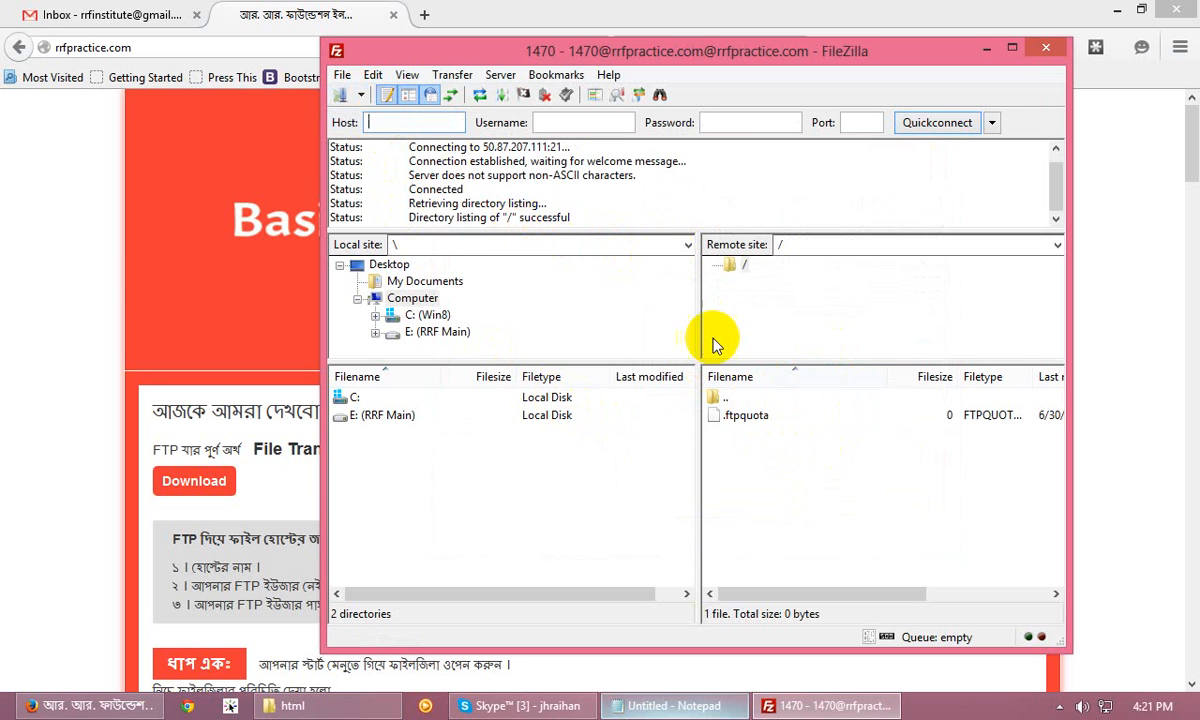
- Create a remote directory named one and open it
right_click(760, 464)
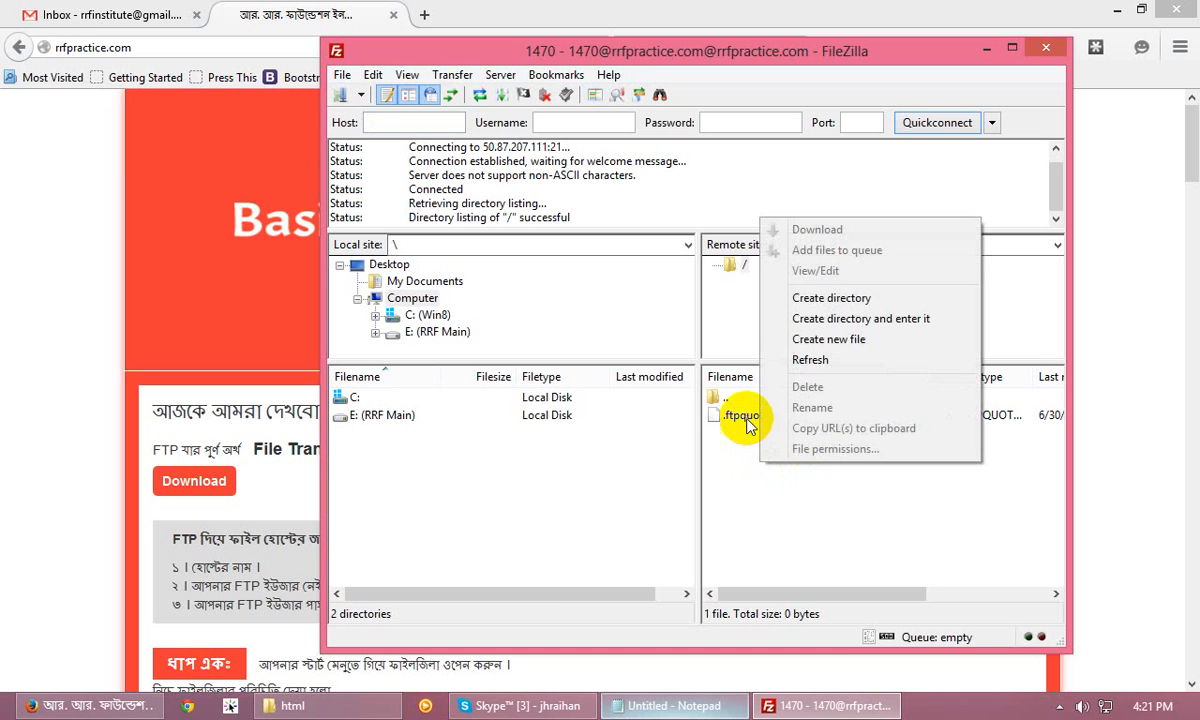
click(746, 448)
right_click(745, 460)
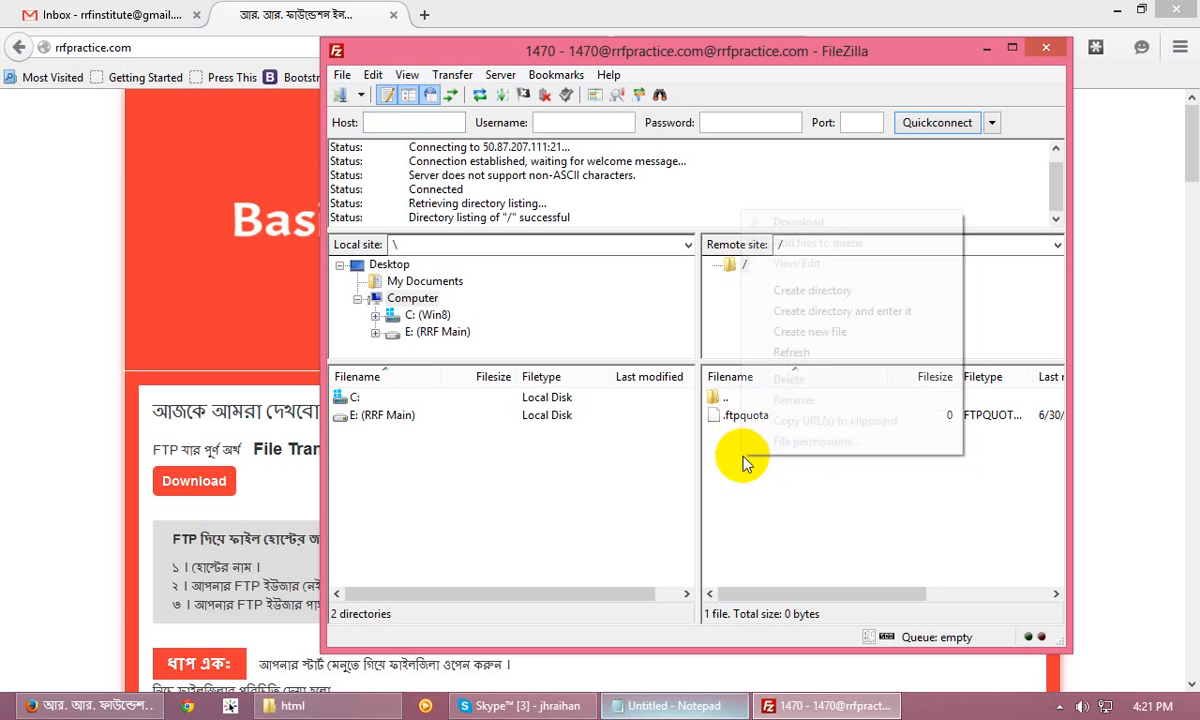
click(755, 290)
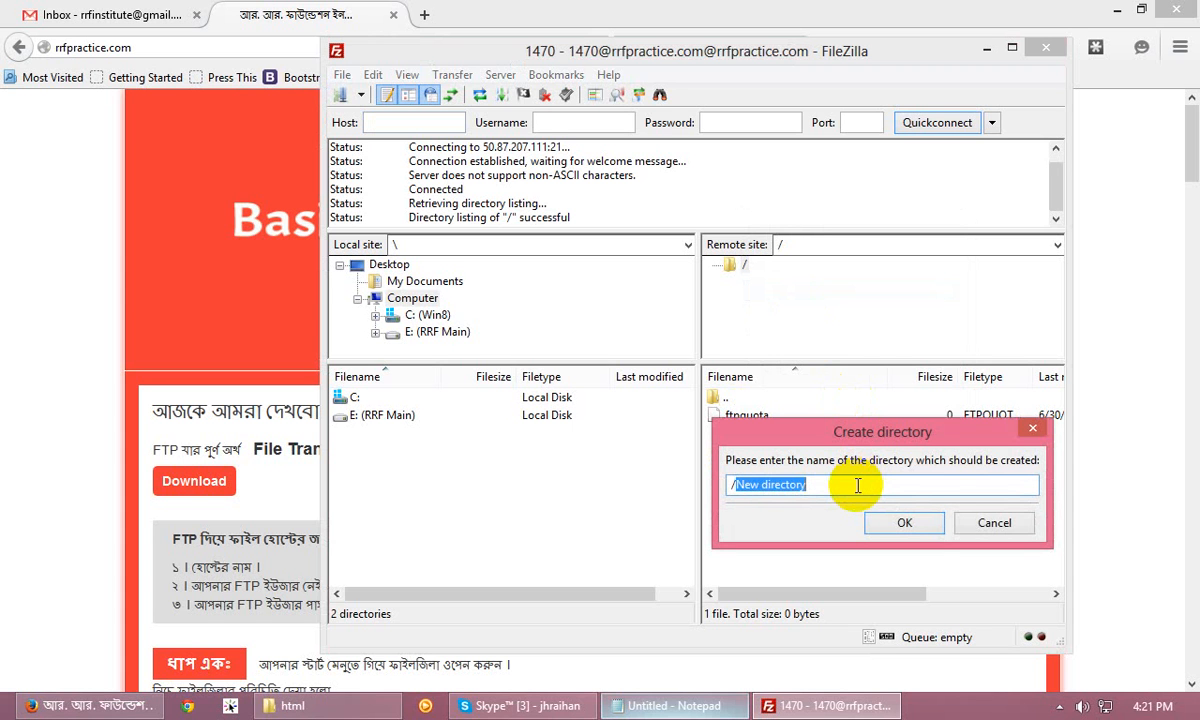
click(908, 524)
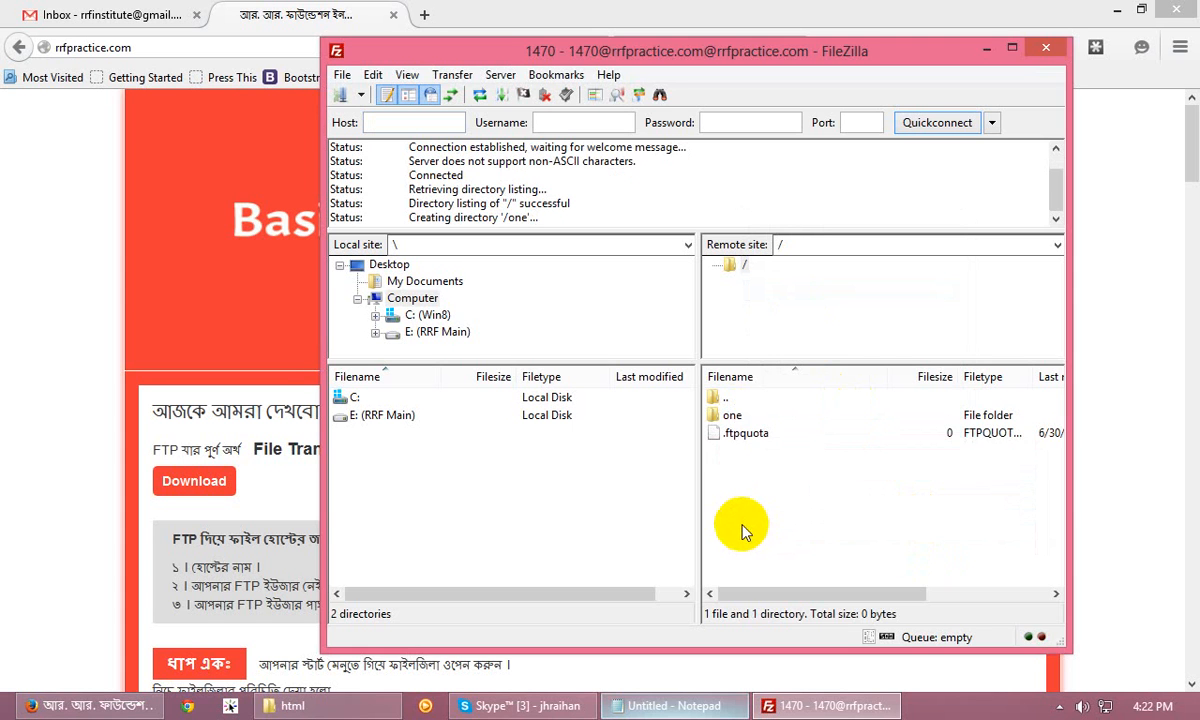
double_click(738, 416)
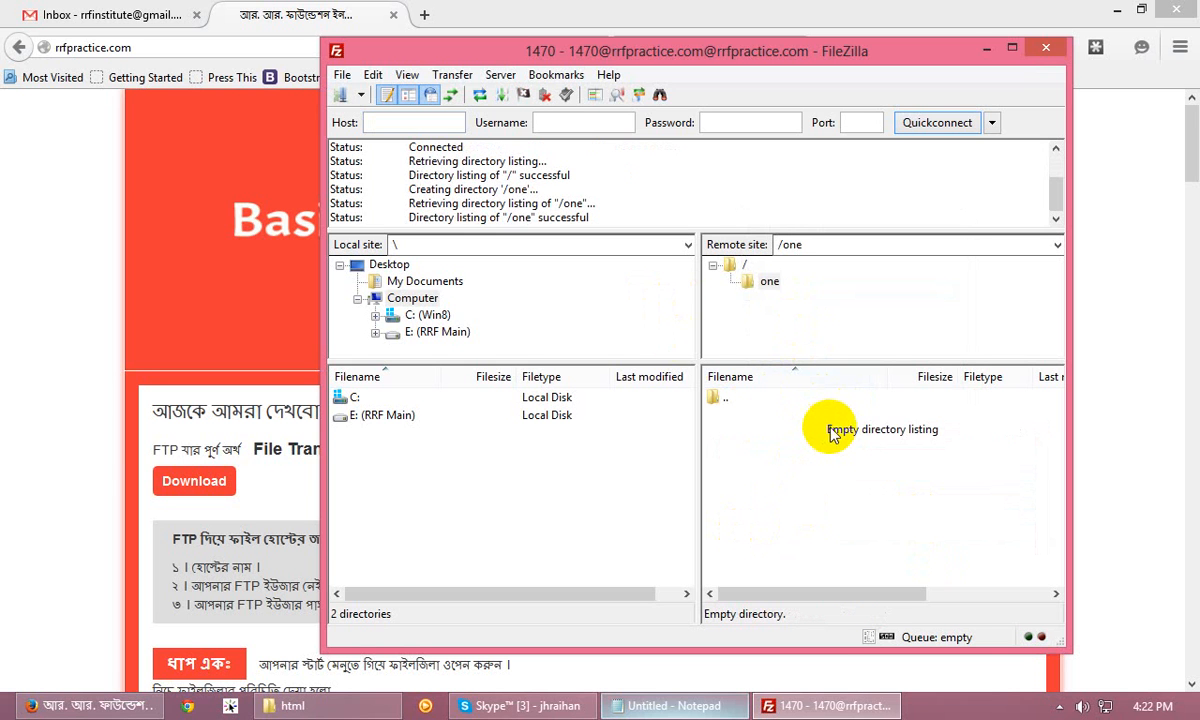
click(1112, 10)
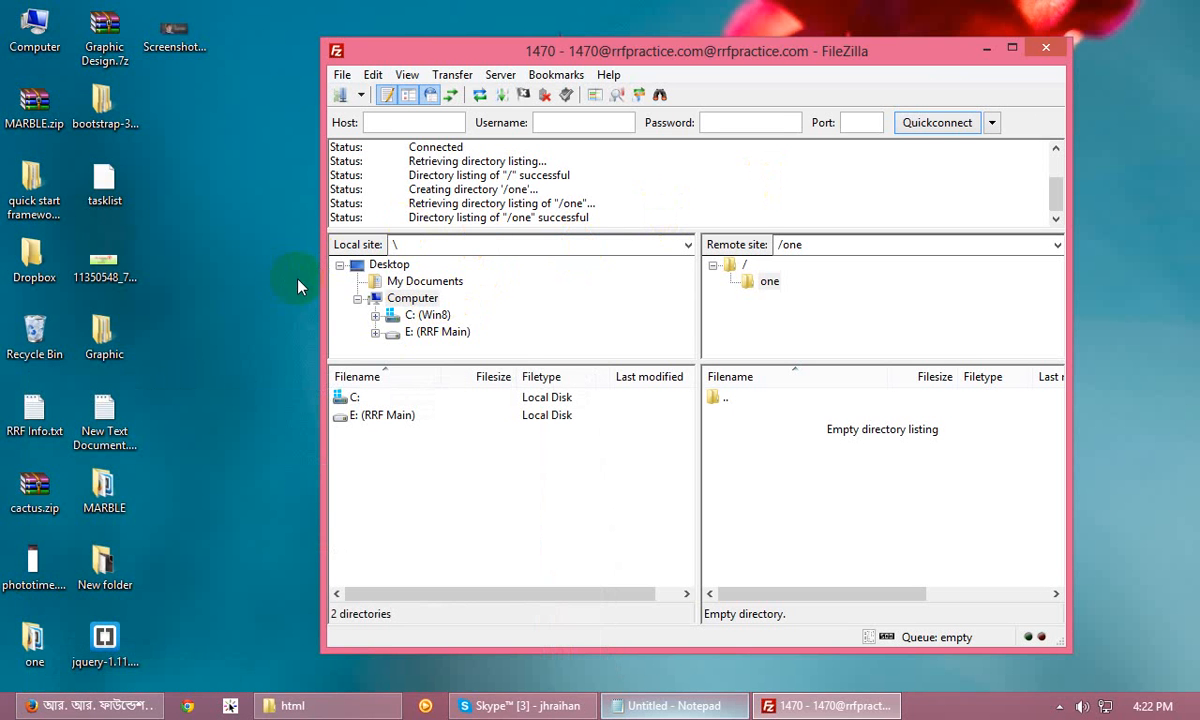
- Open the local folder E:\Narir Haate Sundor Agami\Web A\Class #4\html in Explorer
double_click(35, 30)
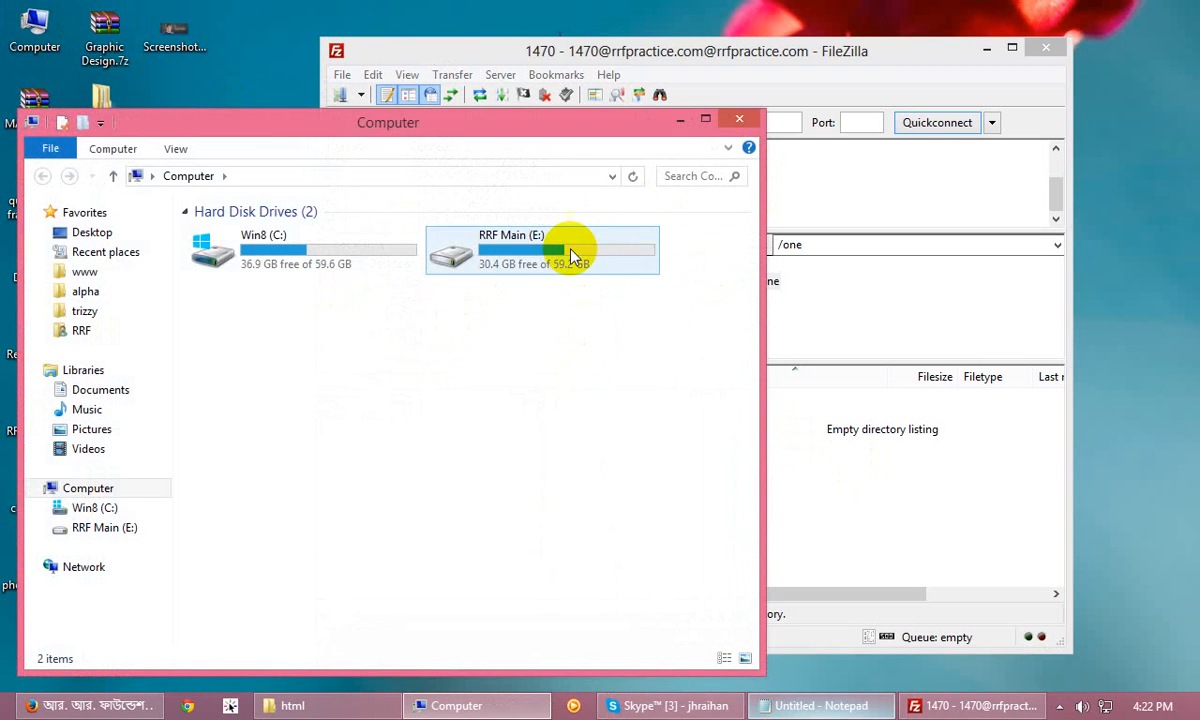
double_click(500, 245)
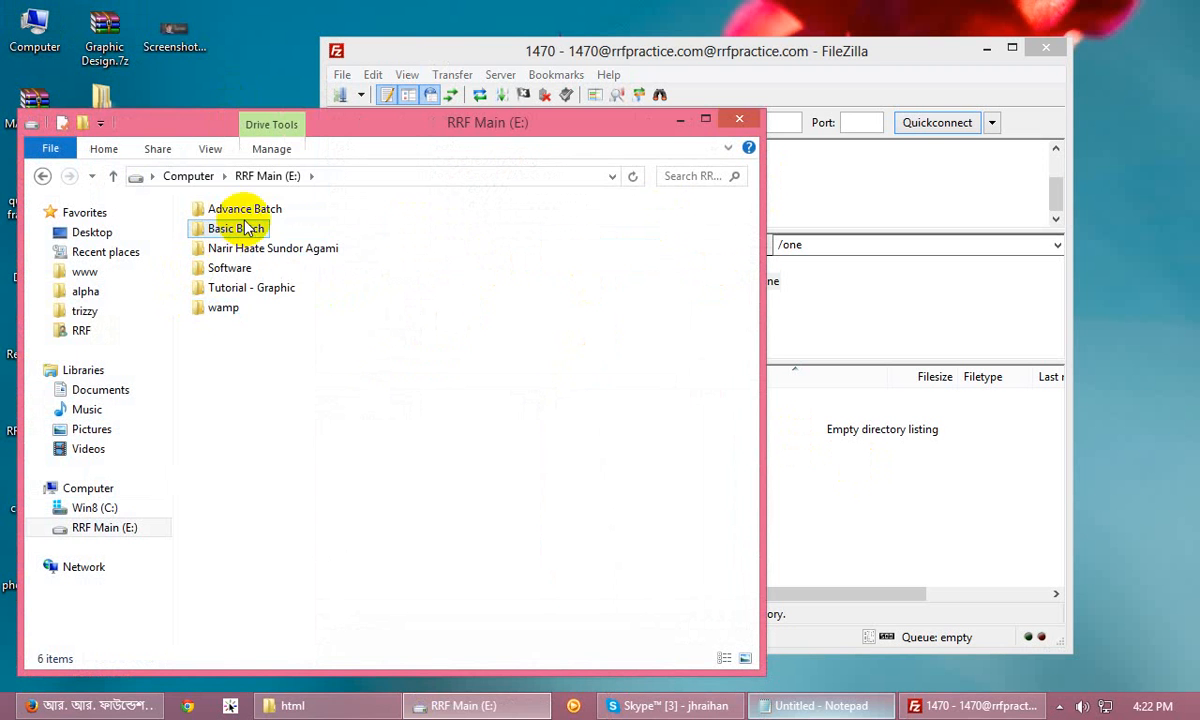
double_click(235, 248)
click(250, 252)
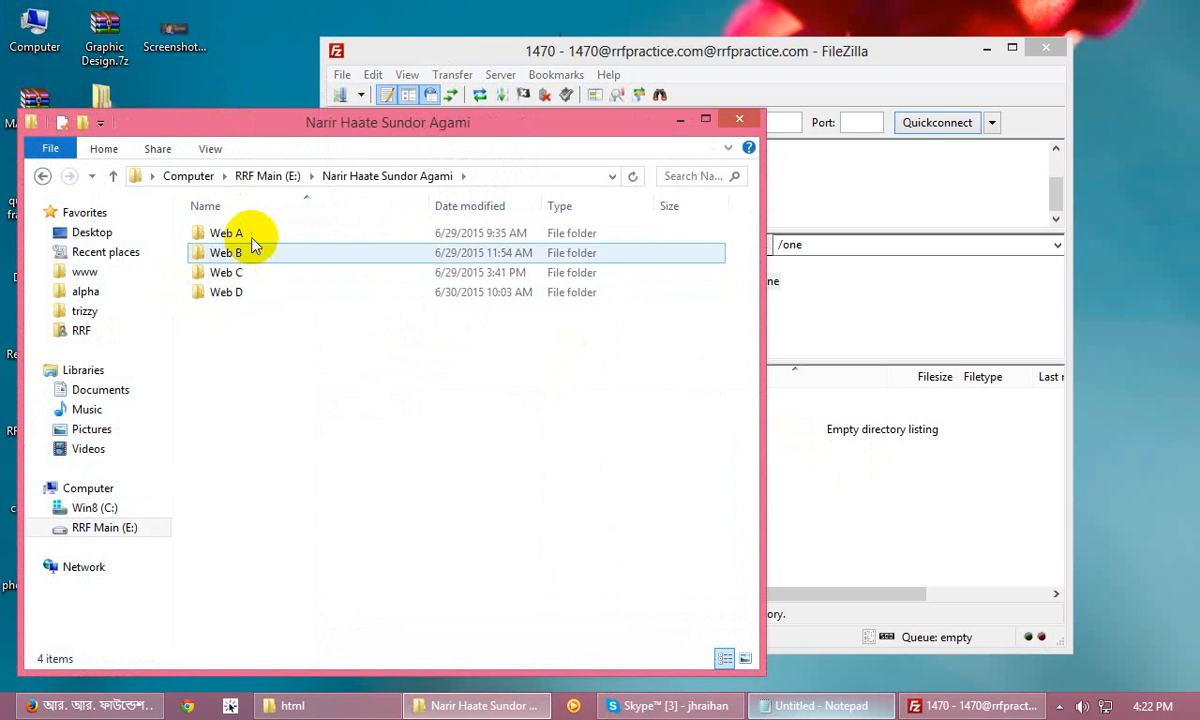
double_click(251, 236)
double_click(248, 292)
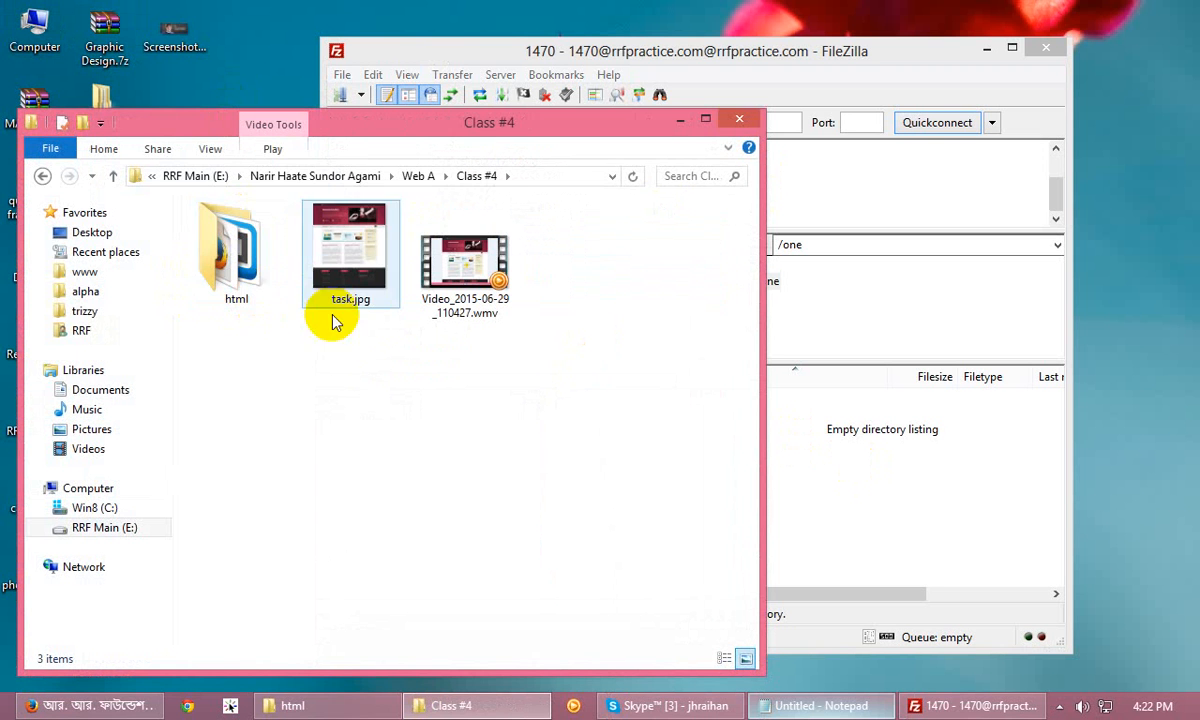
double_click(236, 290)
click(258, 292)
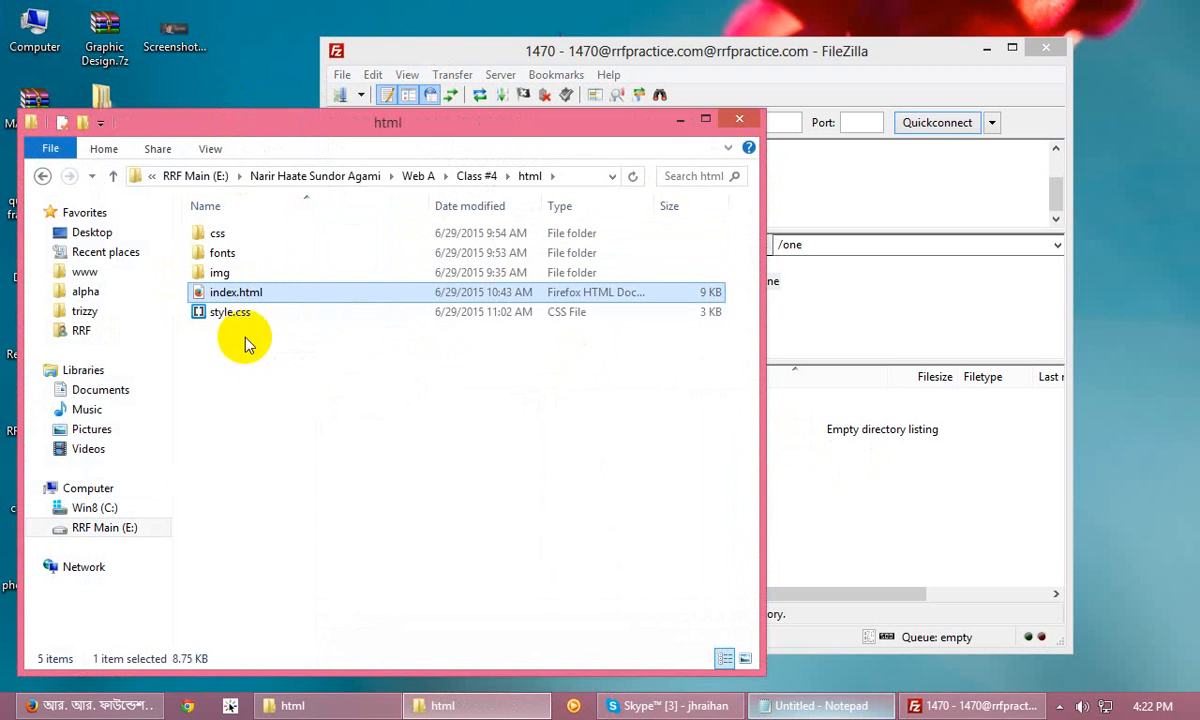
- Upload css, fonts, img, index.html and style.css into the remote one folder
drag(571, 120, 476, 173)
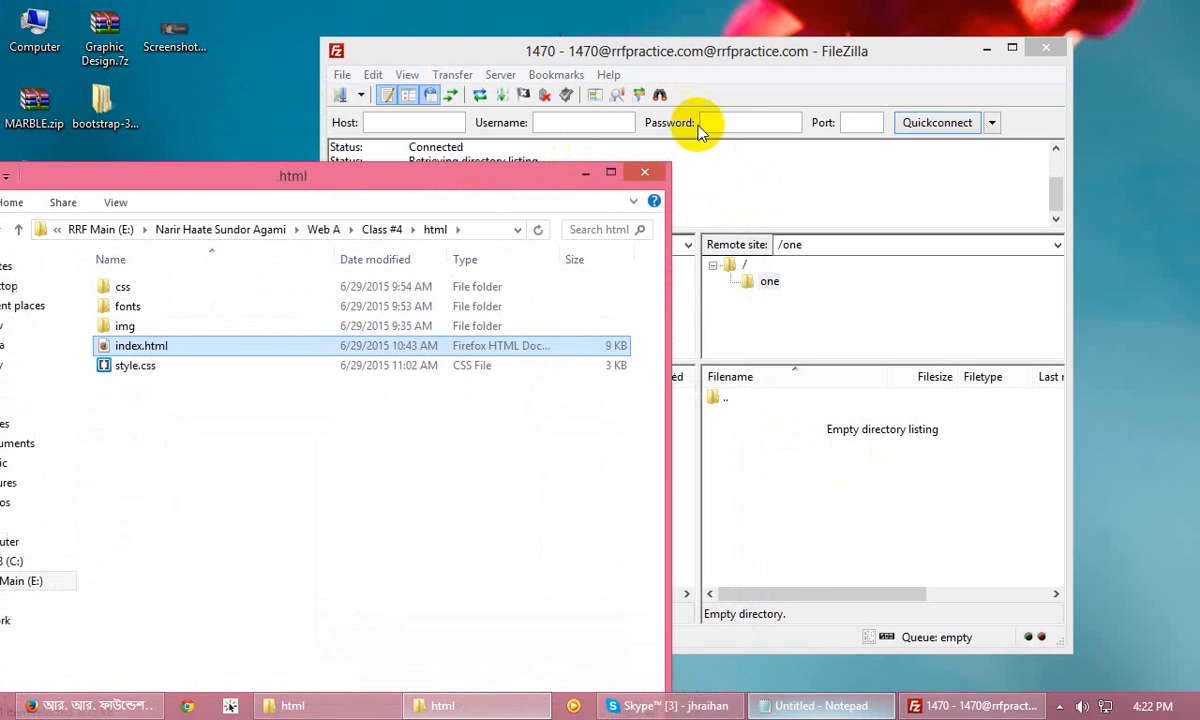
drag(705, 52, 848, 52)
drag(179, 447, 170, 283)
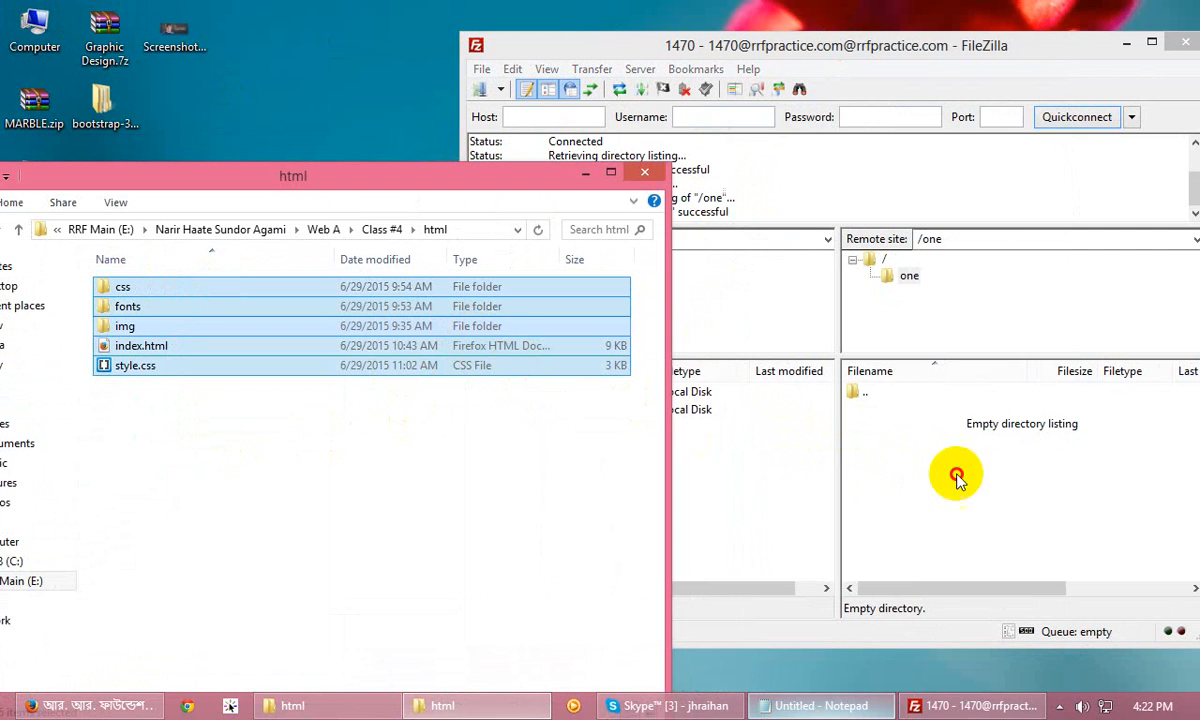
drag(956, 478, 957, 478)
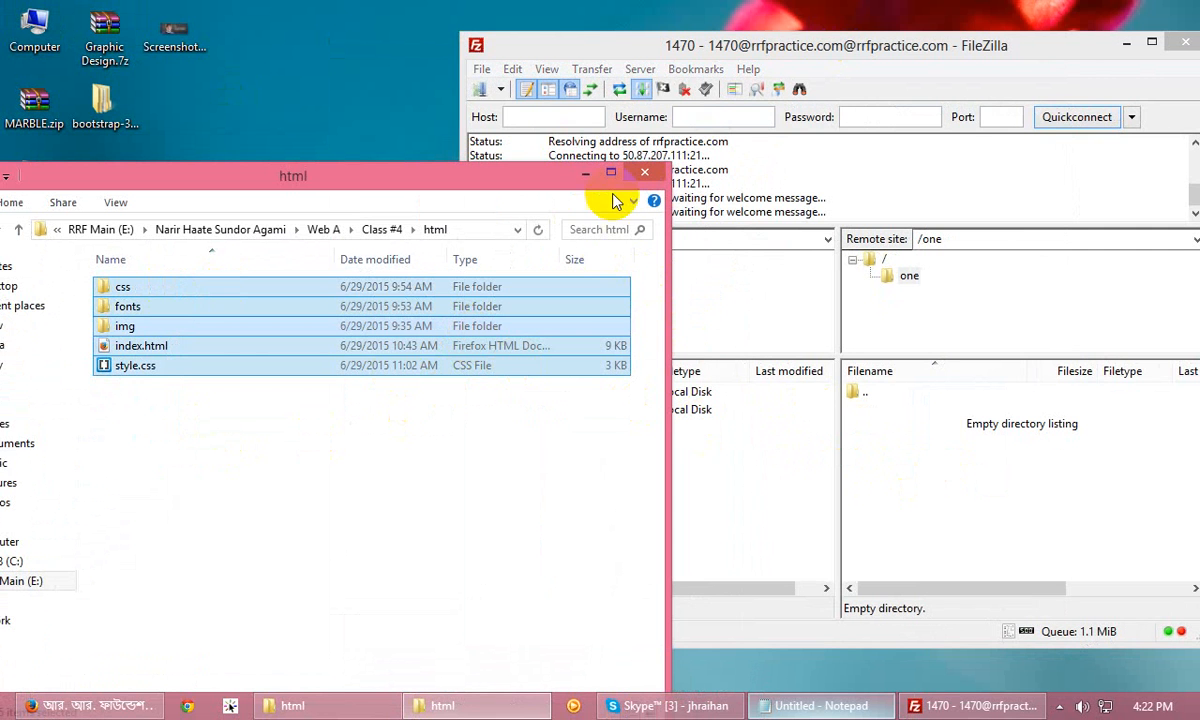
click(585, 173)
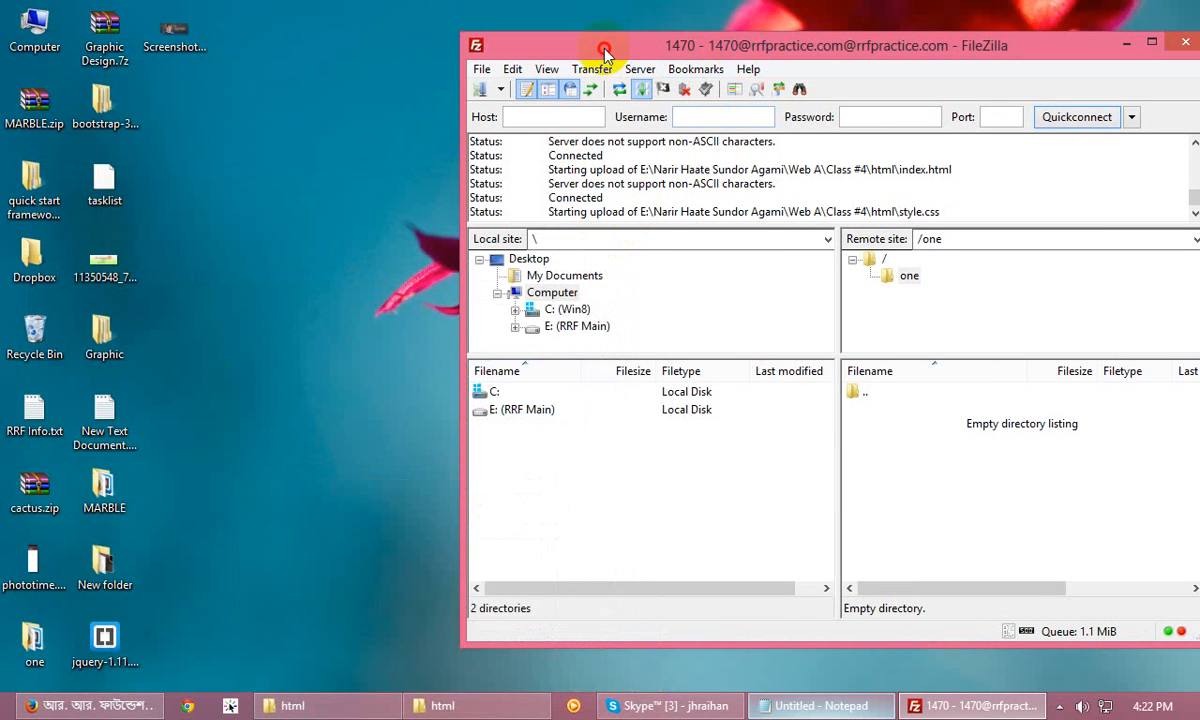
drag(604, 50, 372, 33)
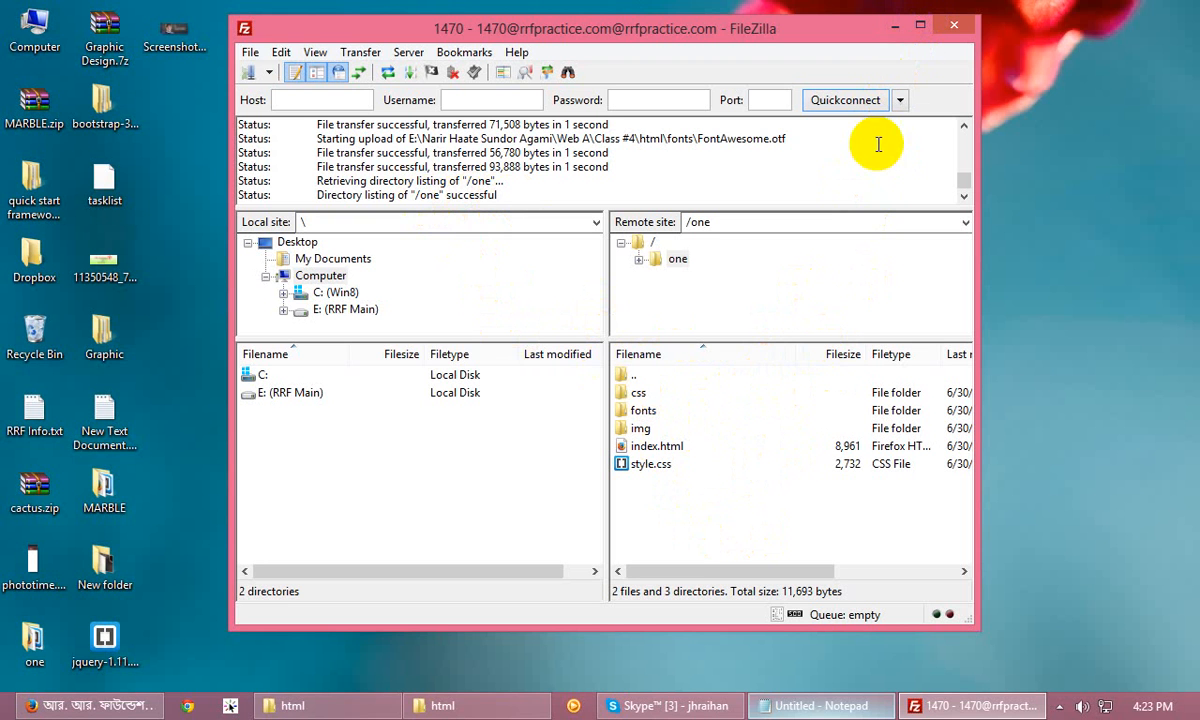
click(895, 27)
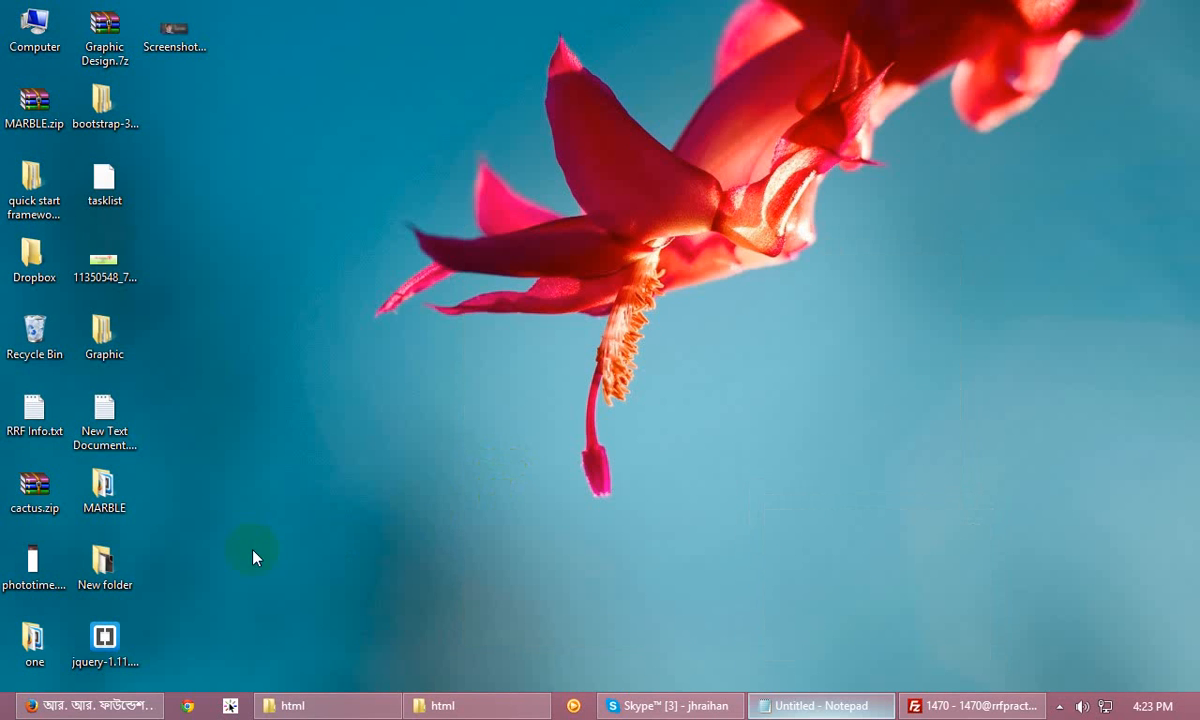
- Load rrfpractice.com/women/1470/ in Firefox to see the listing with the one folder
click(88, 705)
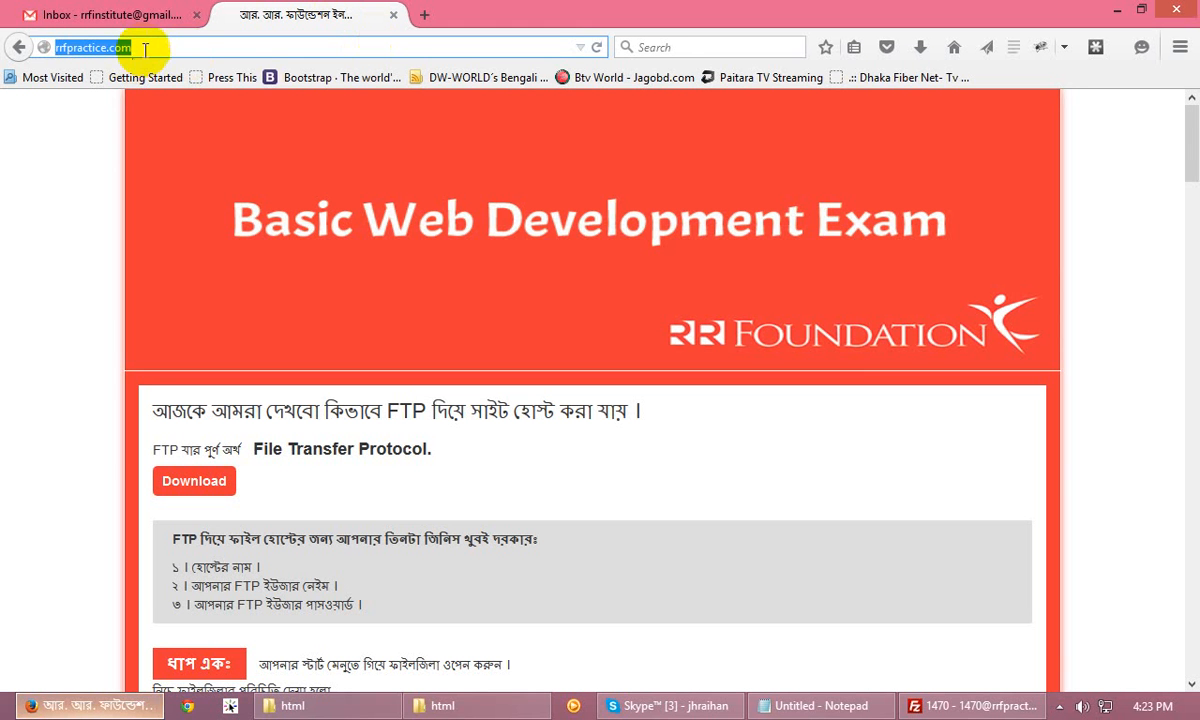
click(159, 47)
text(/women)
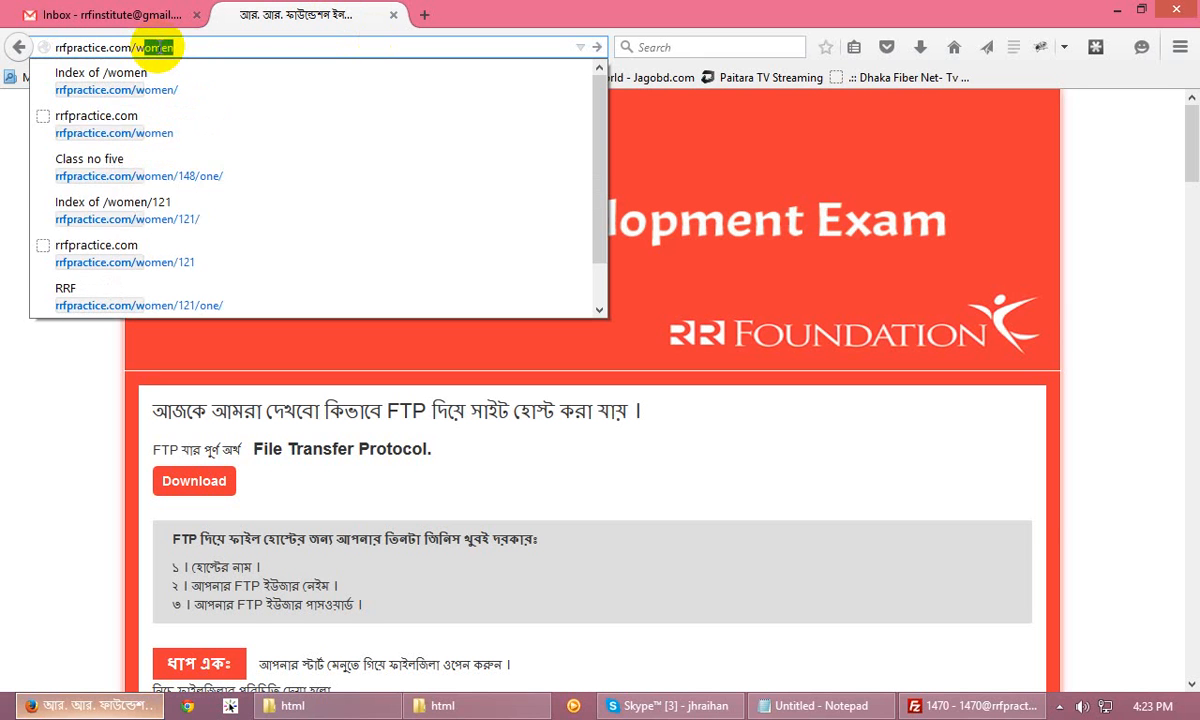
key(Right)
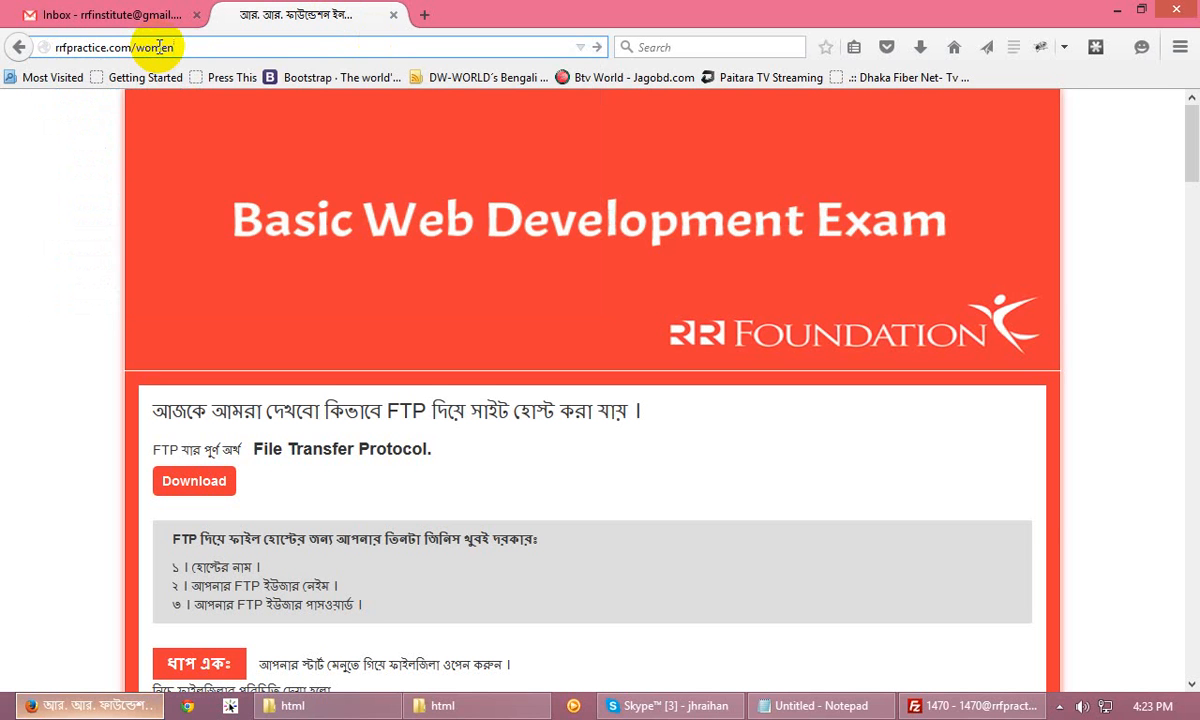
text(/)
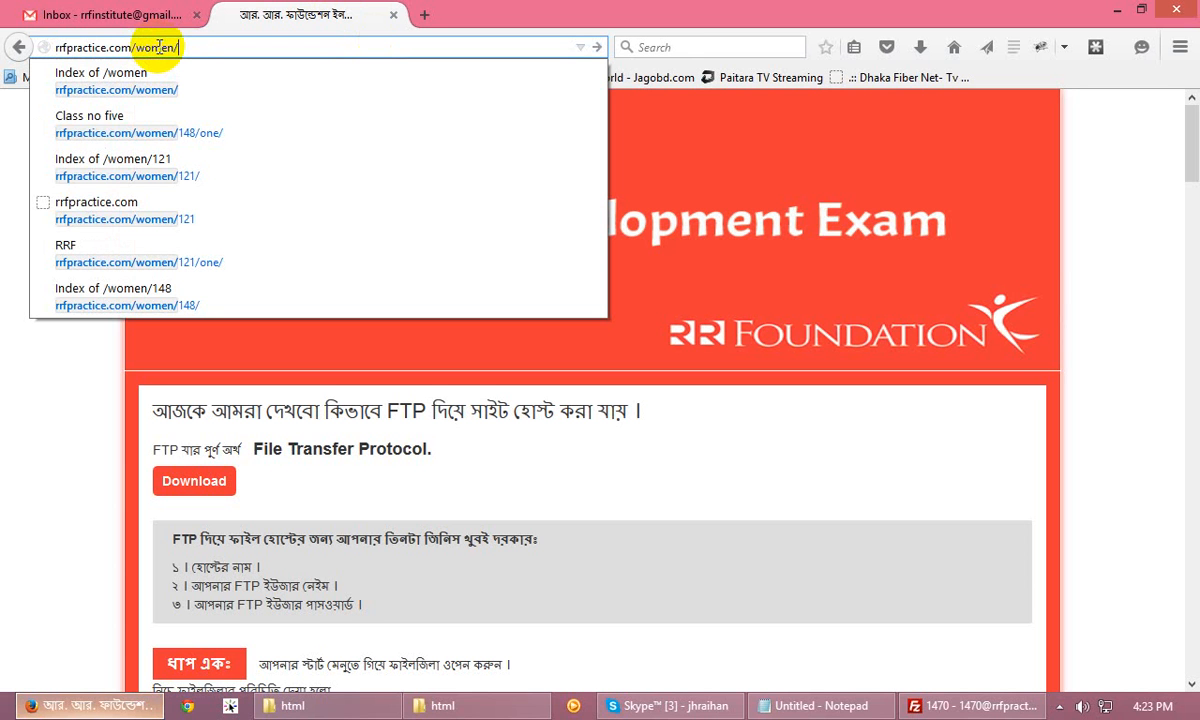
text(1470)
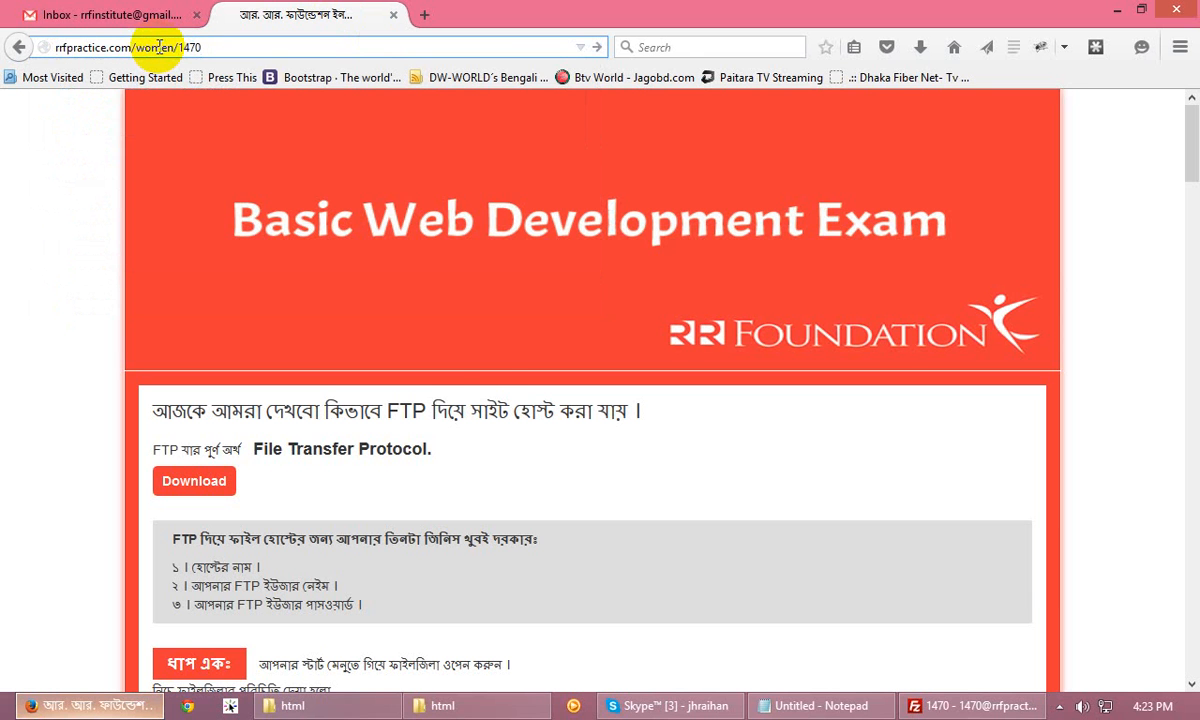
key(Return)
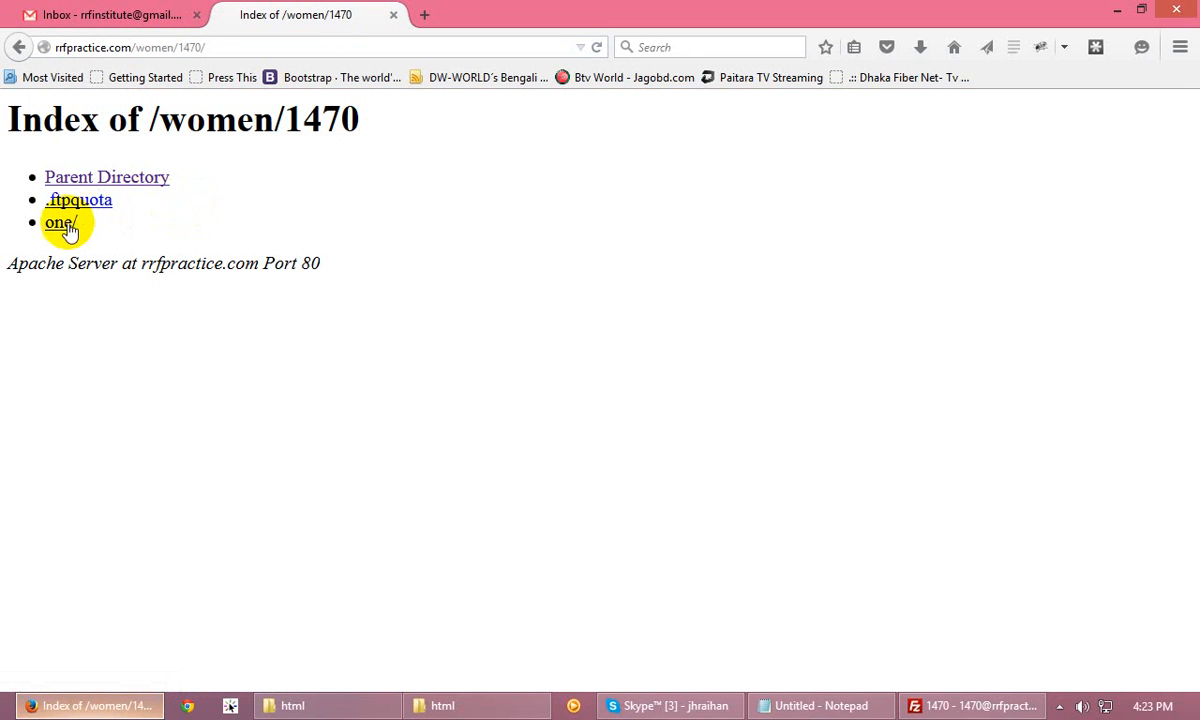
- Open the uploaded site in the 'one' folder from the RRF page
click(50, 222)
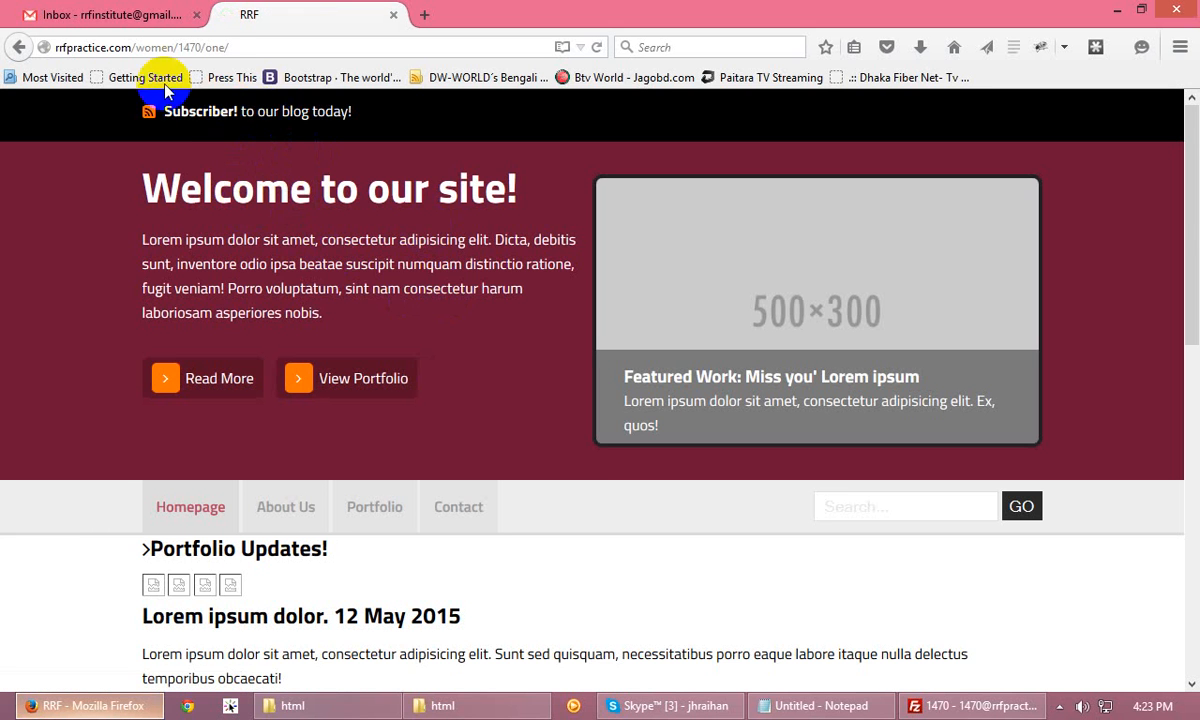
scroll(506, 546, down, 4)
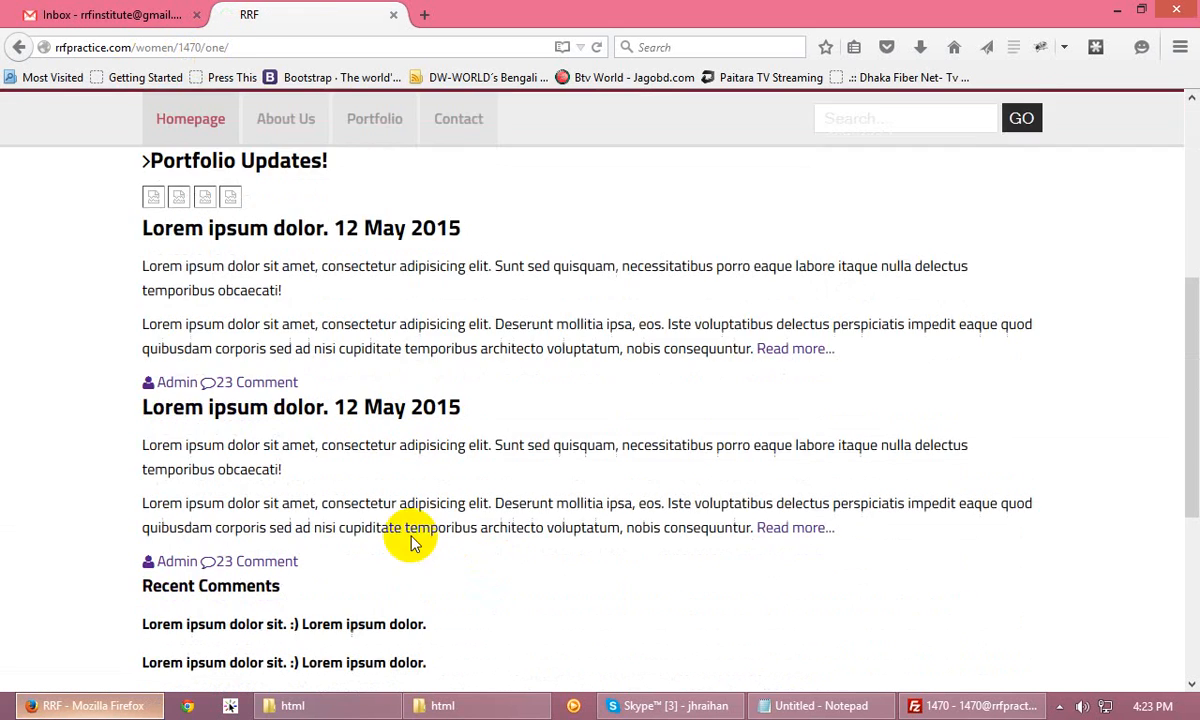
scroll(402, 538, up, 4)
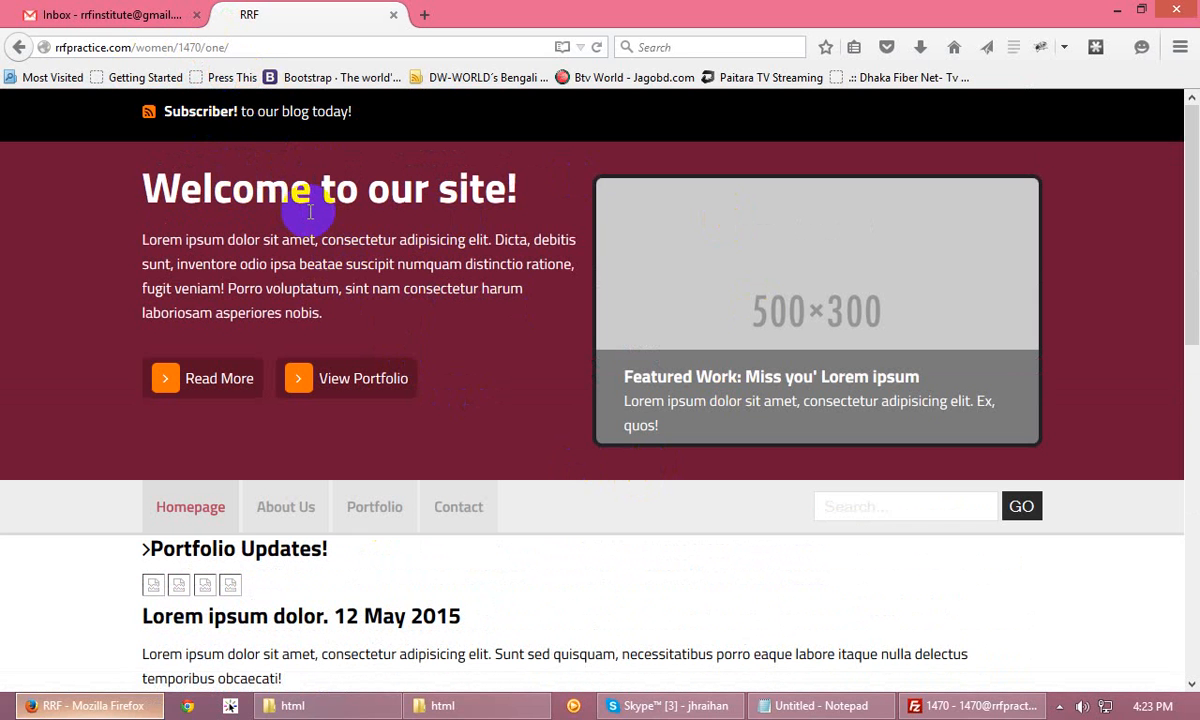
- Load rrfpractice.com/women/1470/one/ in a new Firefox tab, then restore FileZilla
click(188, 46)
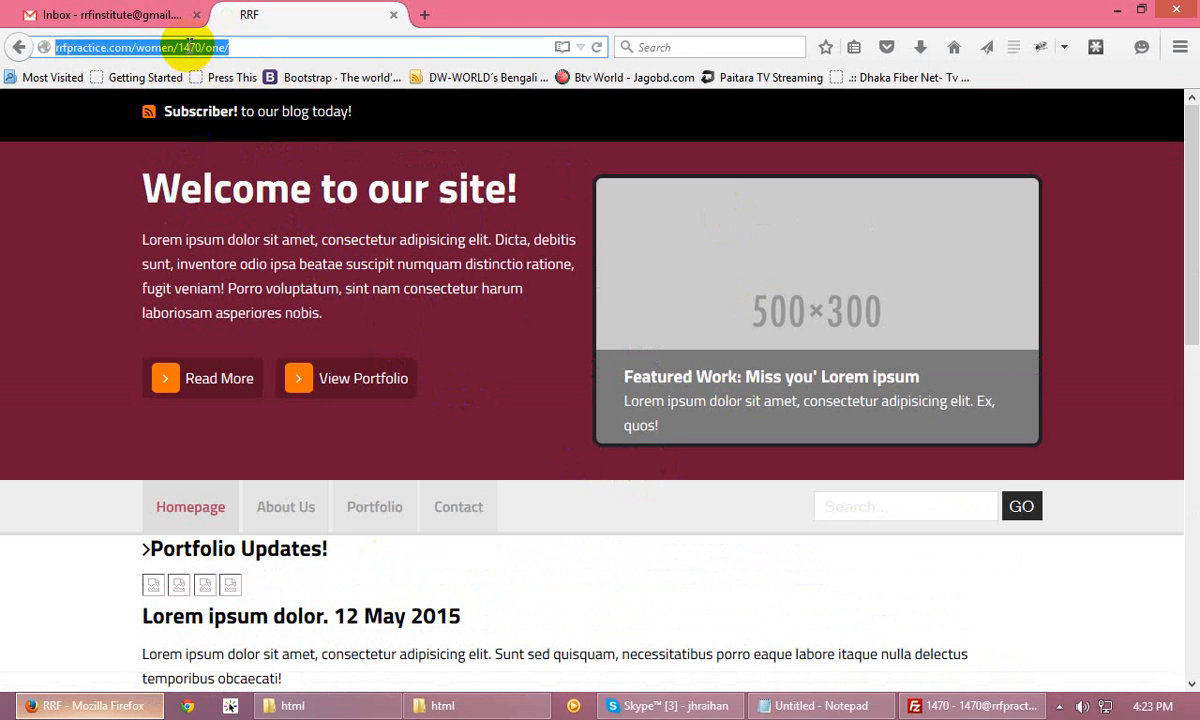
click(425, 15)
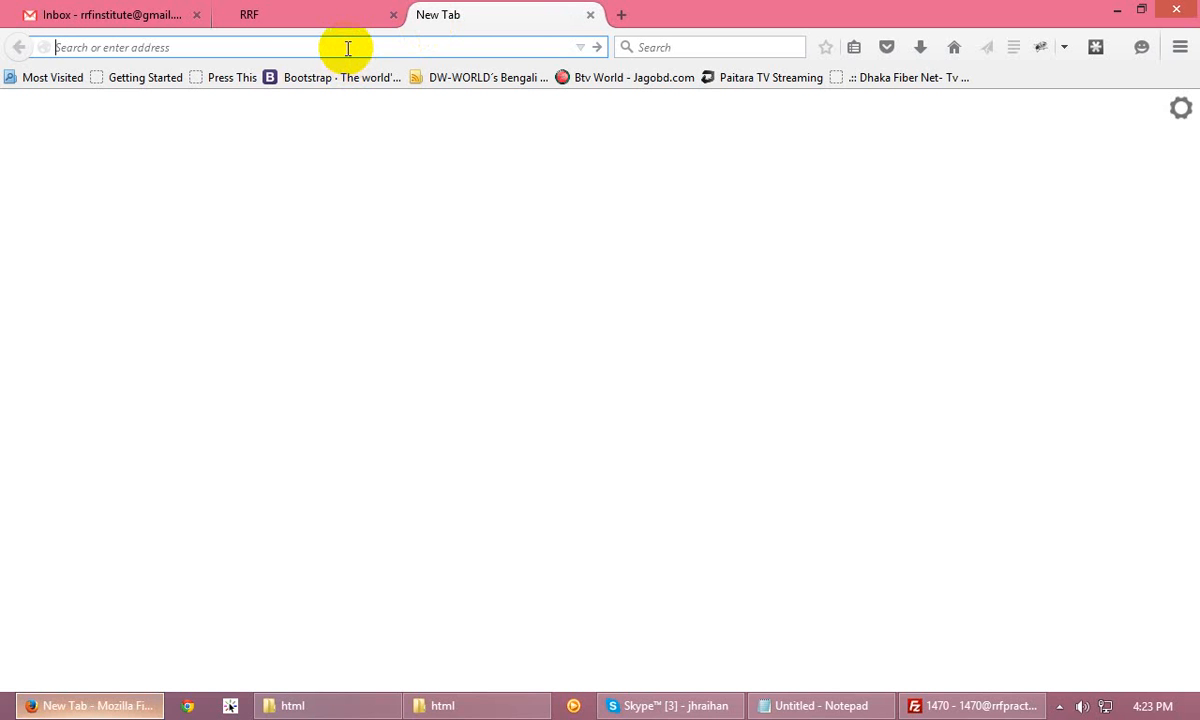
text(http://rrfpractice.com/women/1470/one/)
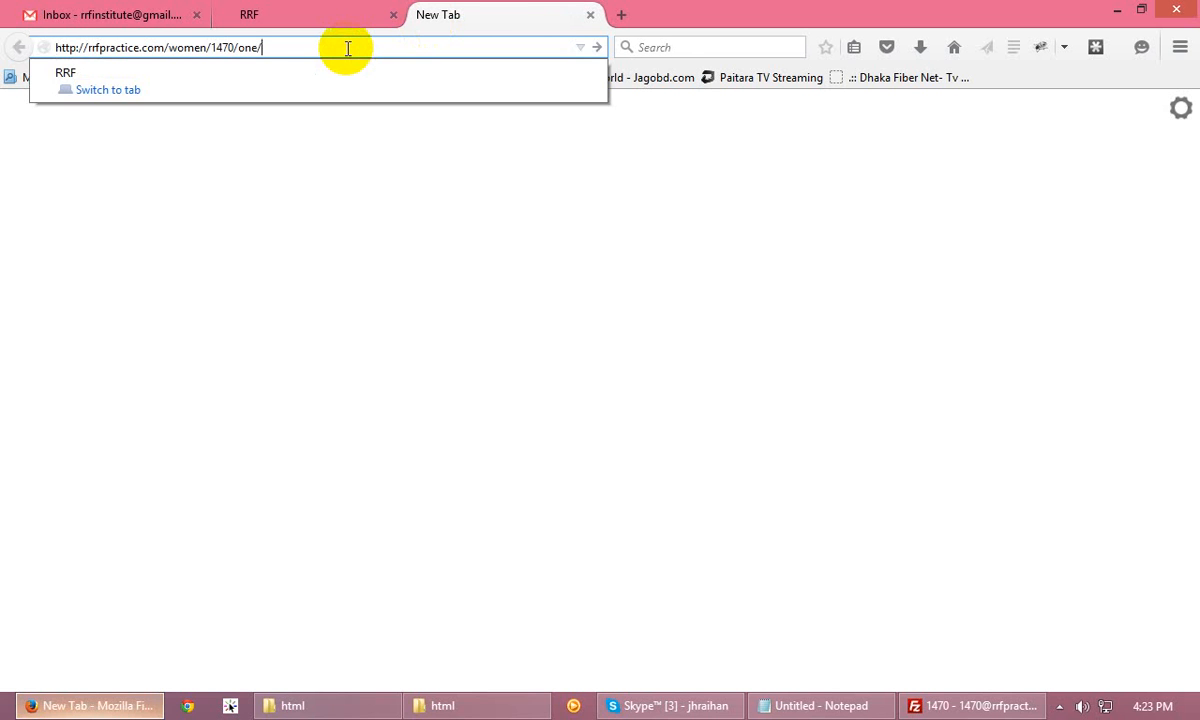
key(Return)
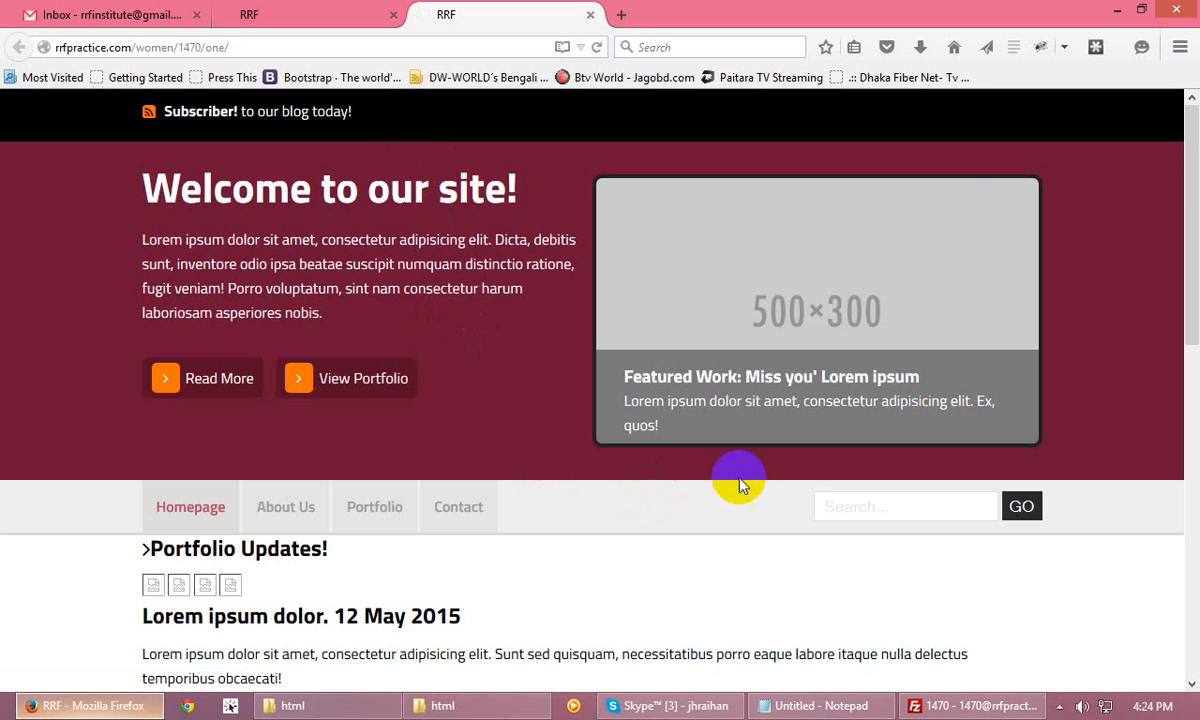
click(962, 706)
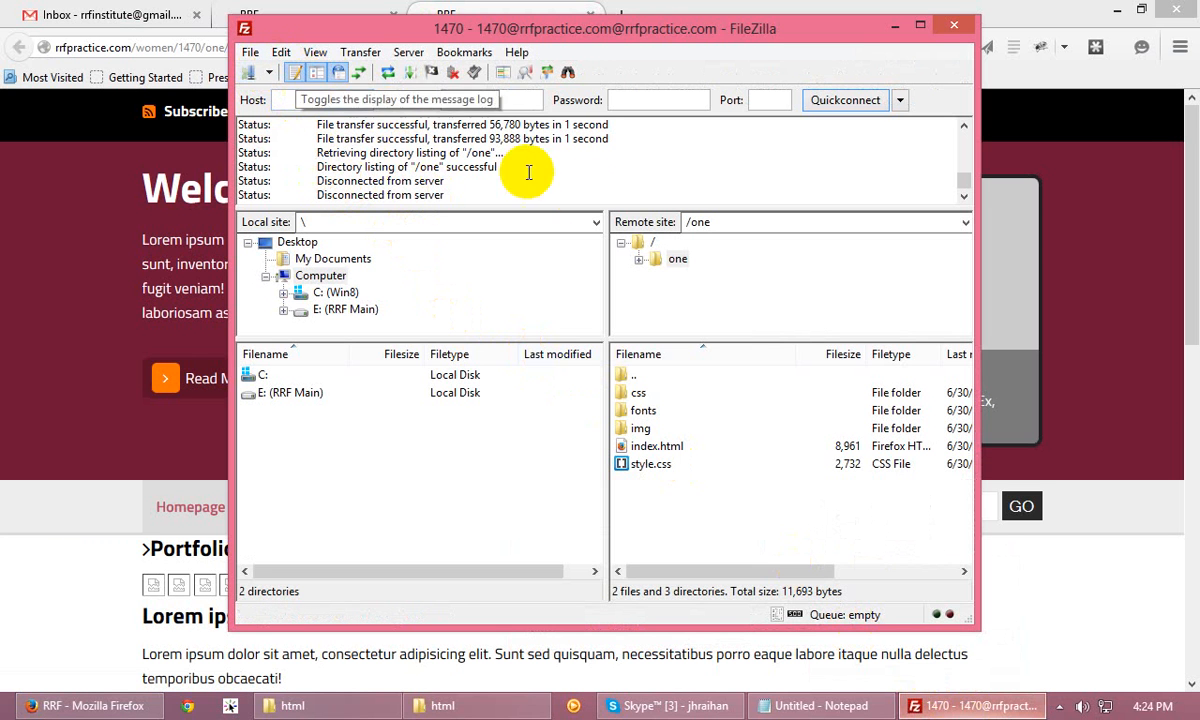
- Reconnect to saved site 1470 in a new tab and close the old connection tab
click(893, 24)
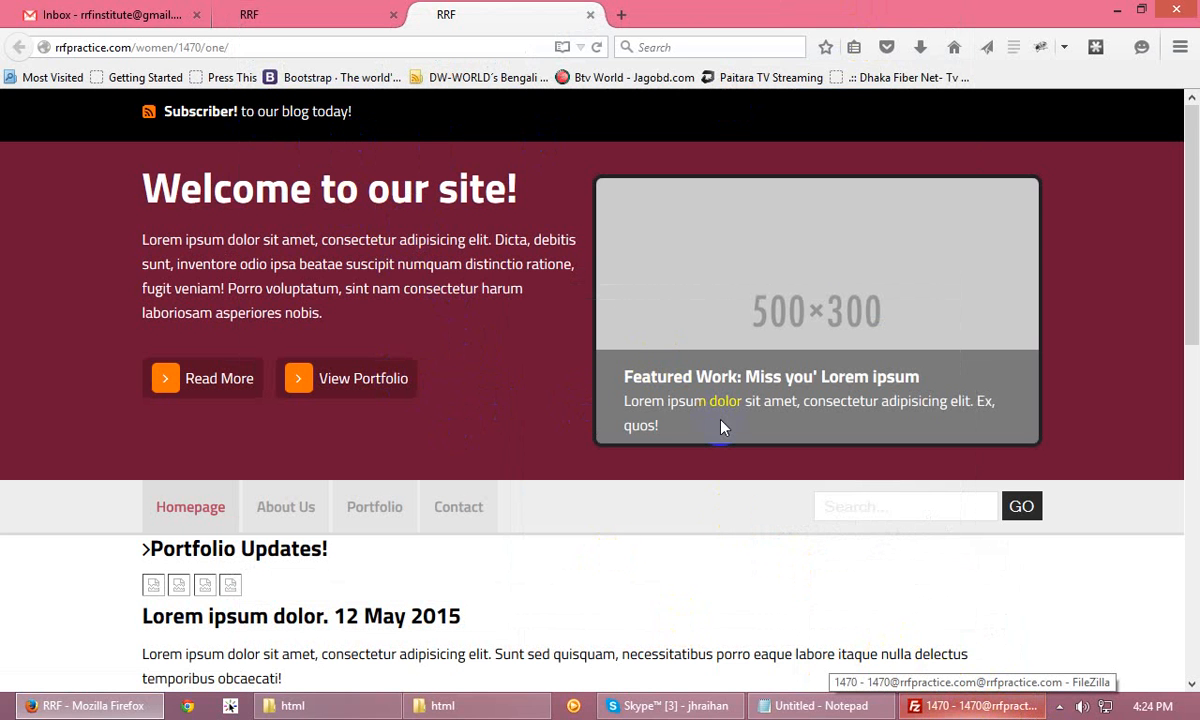
click(975, 706)
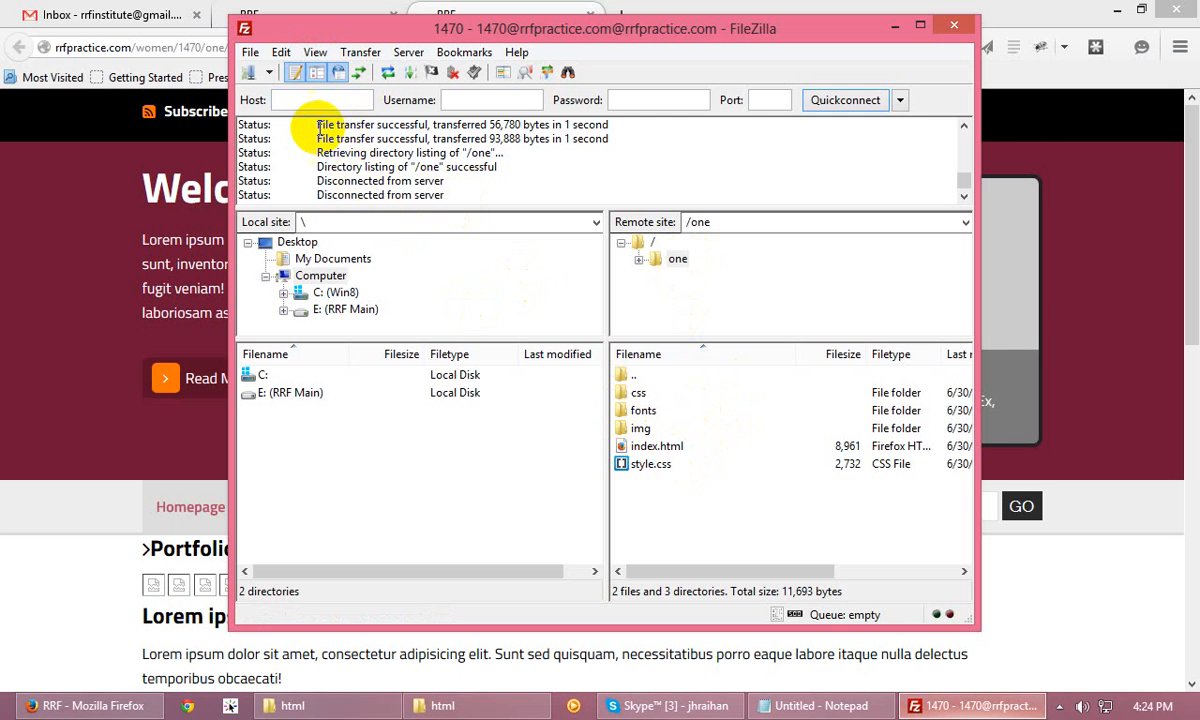
click(269, 72)
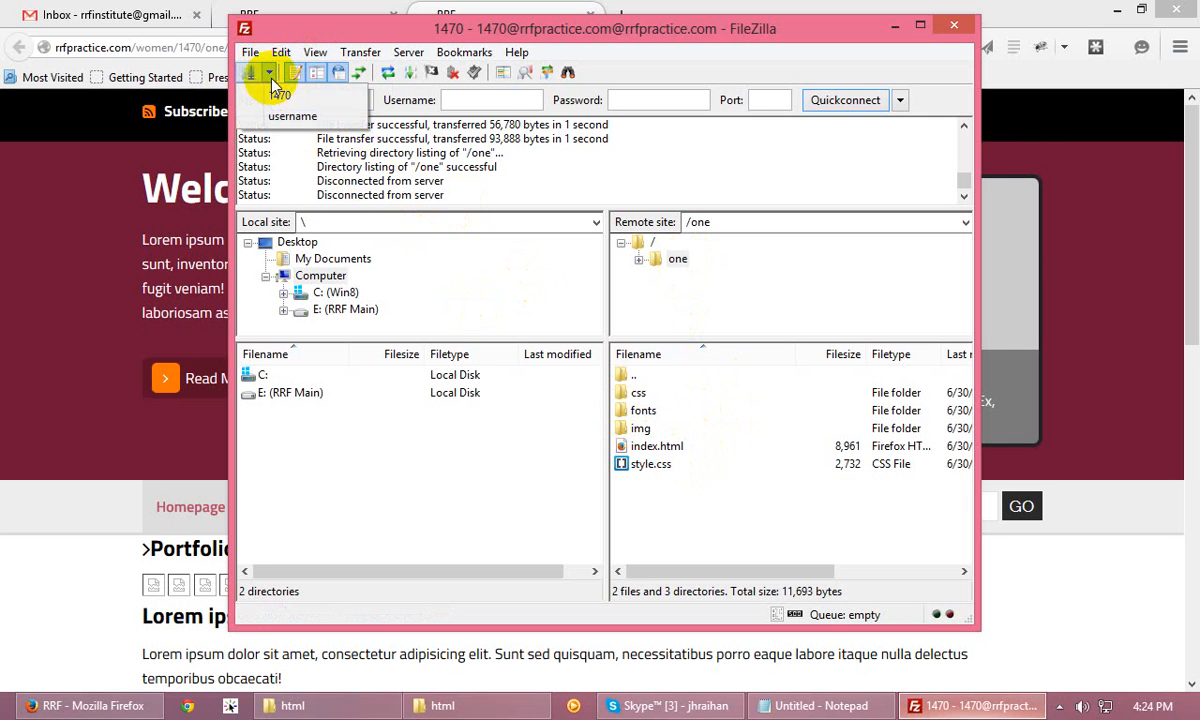
click(277, 94)
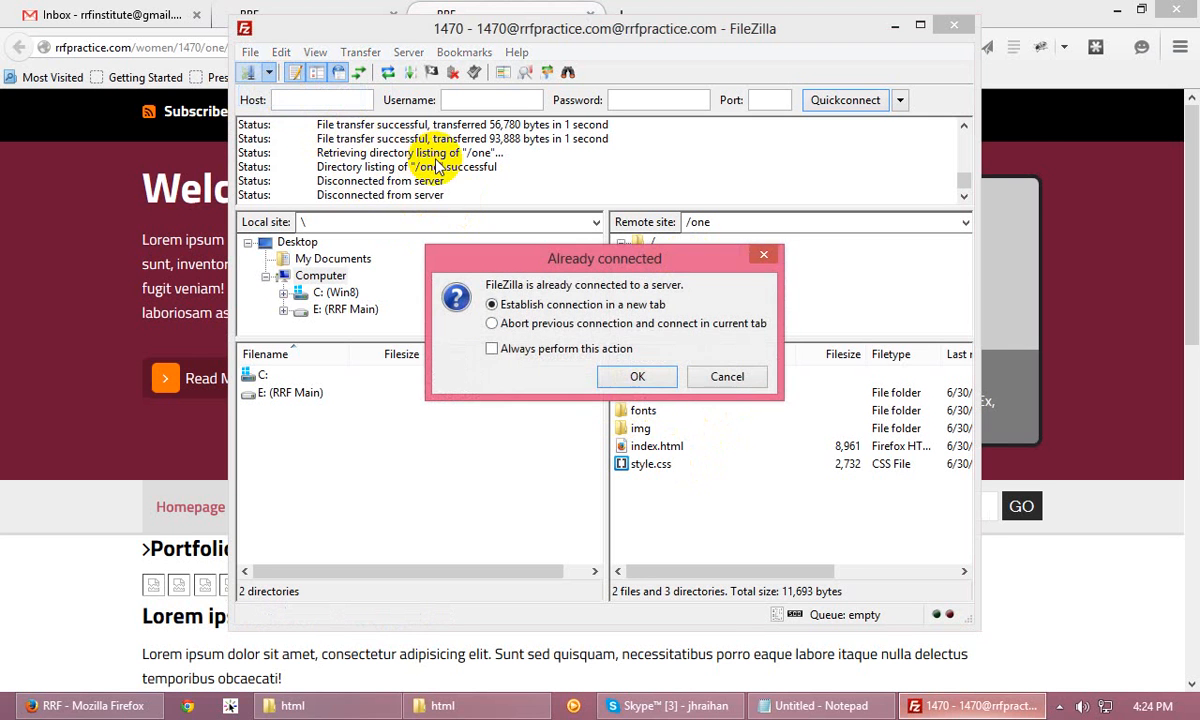
click(634, 378)
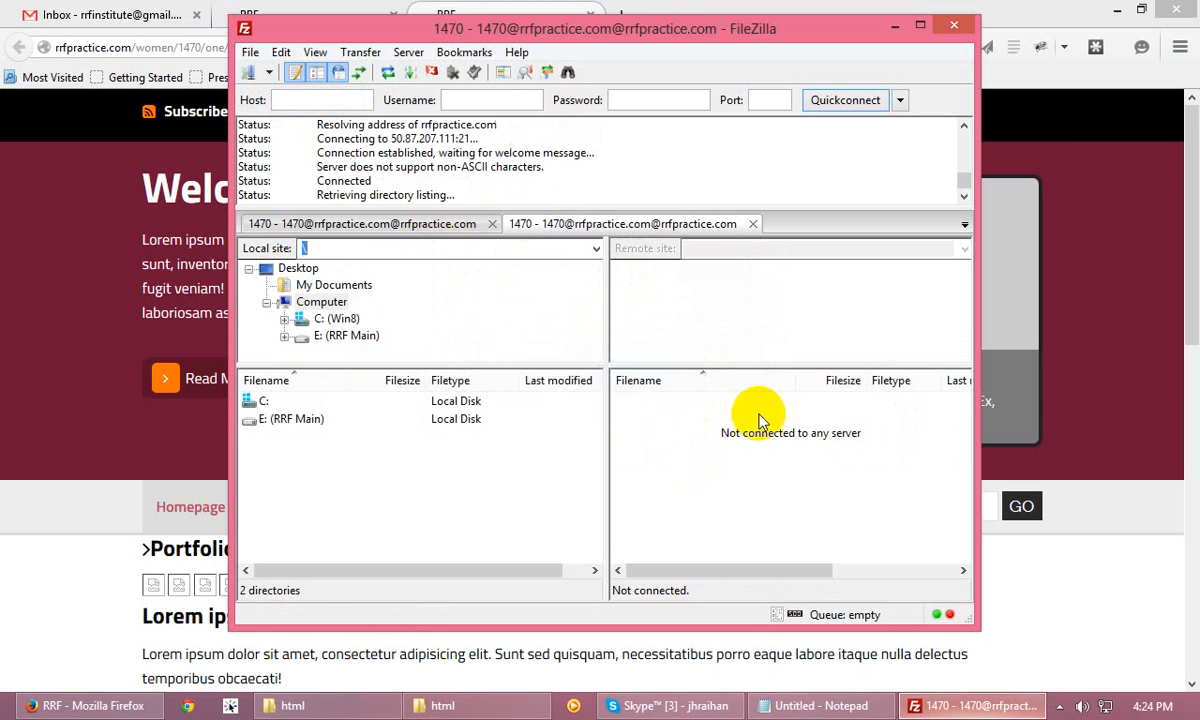
click(492, 223)
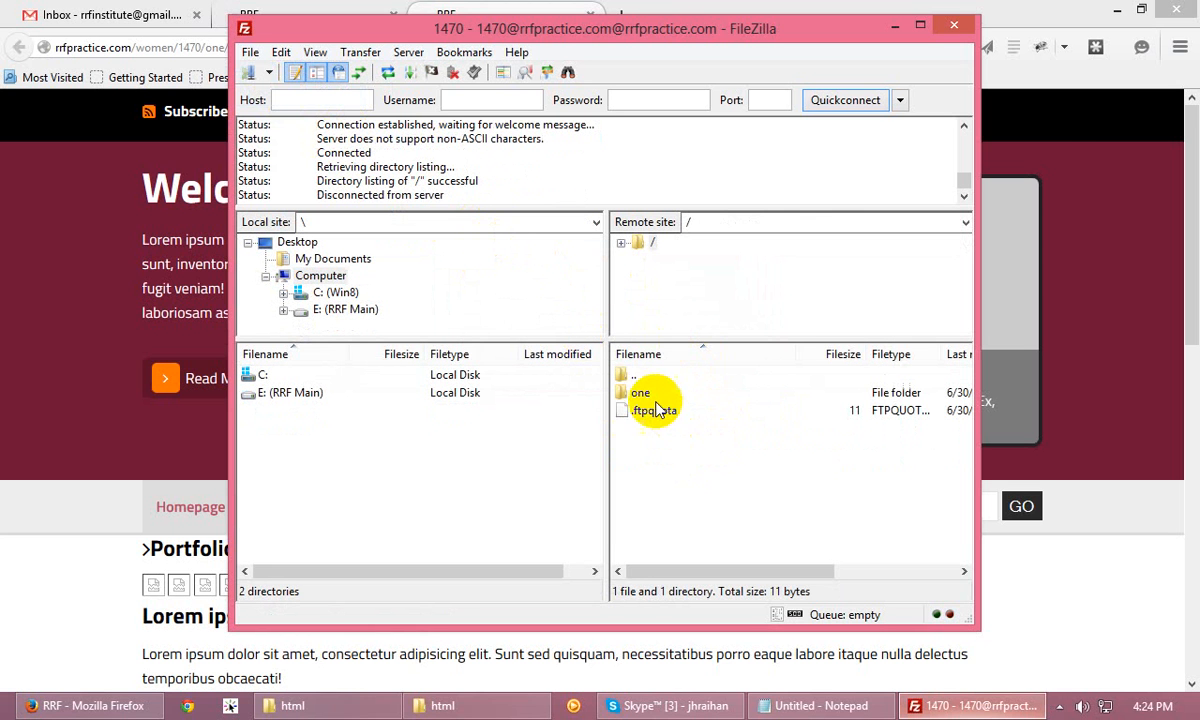
- Create the remote folder 'two' beside 'one' and open it
right_click(668, 462)
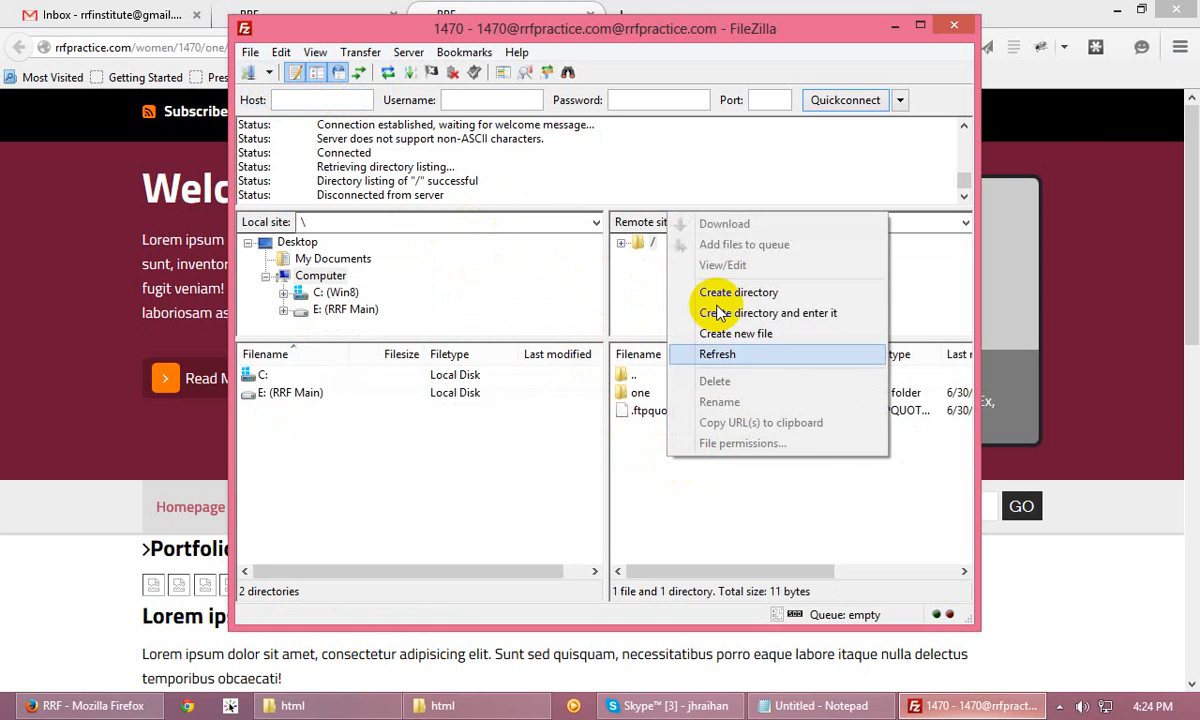
click(712, 292)
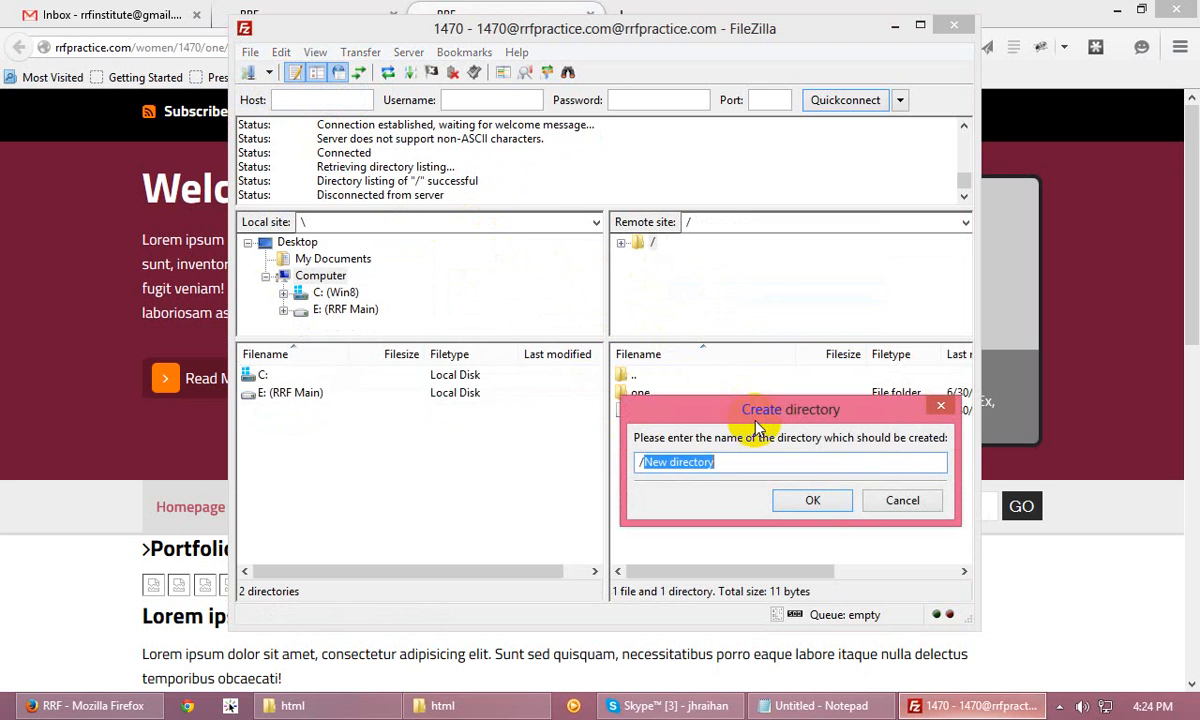
text(t)
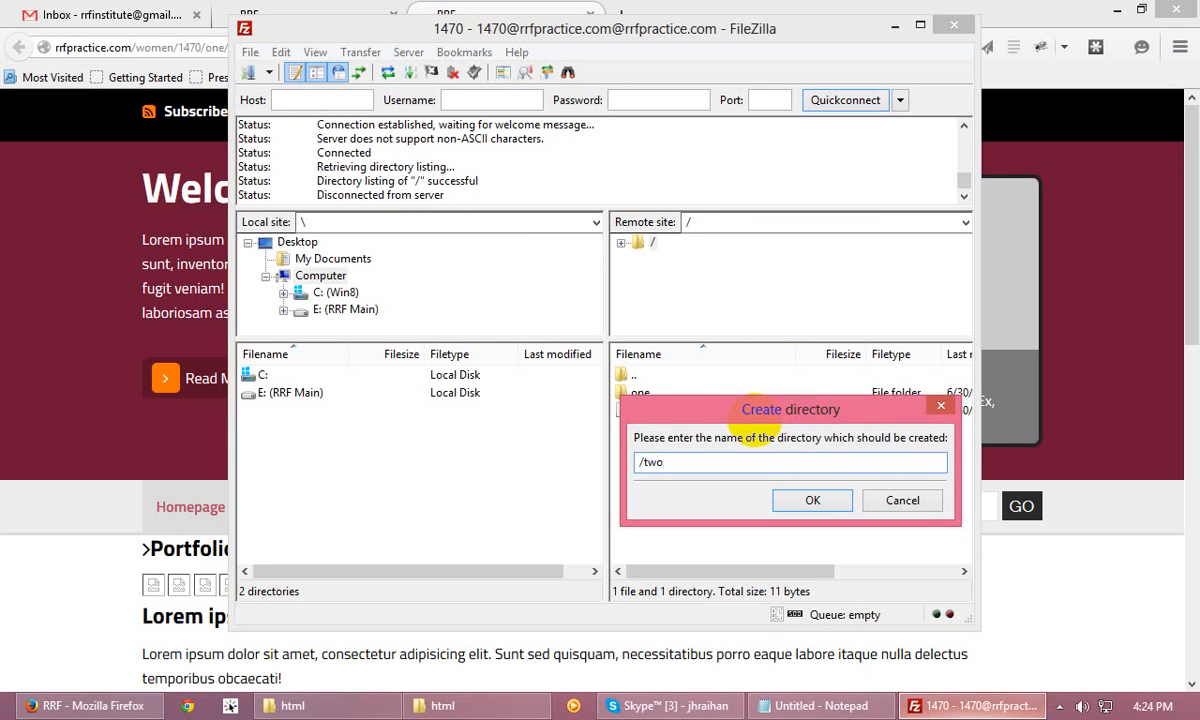
text(wo)
click(814, 499)
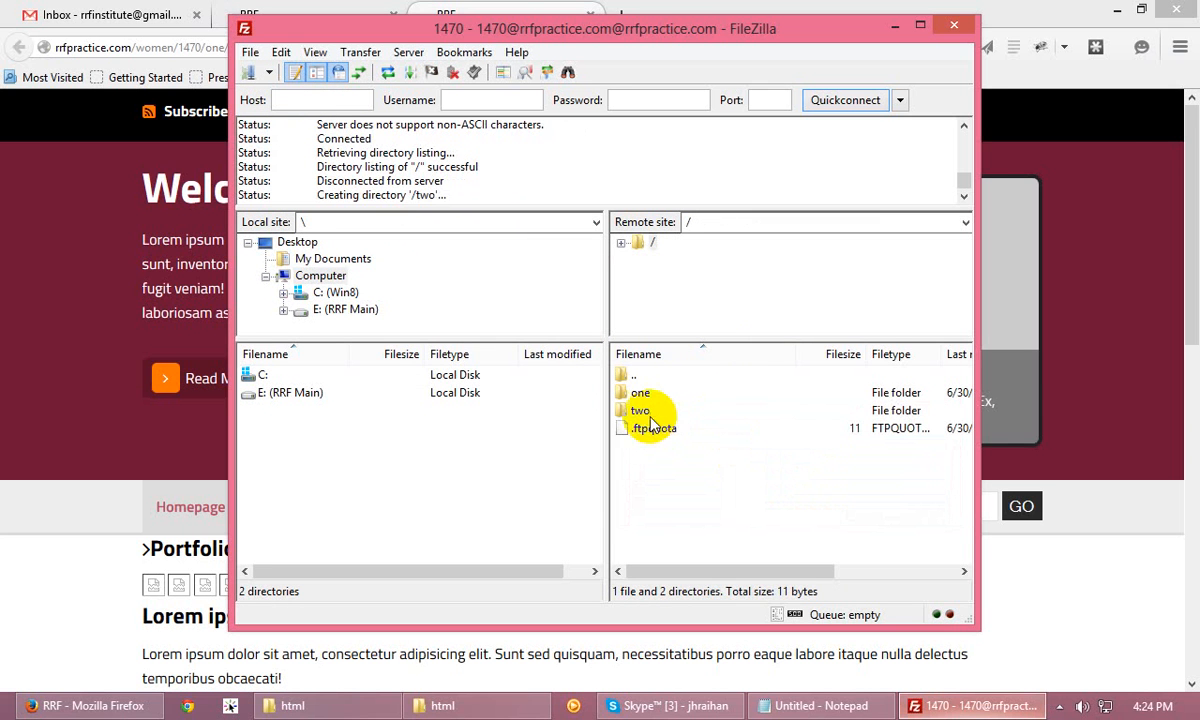
click(646, 413)
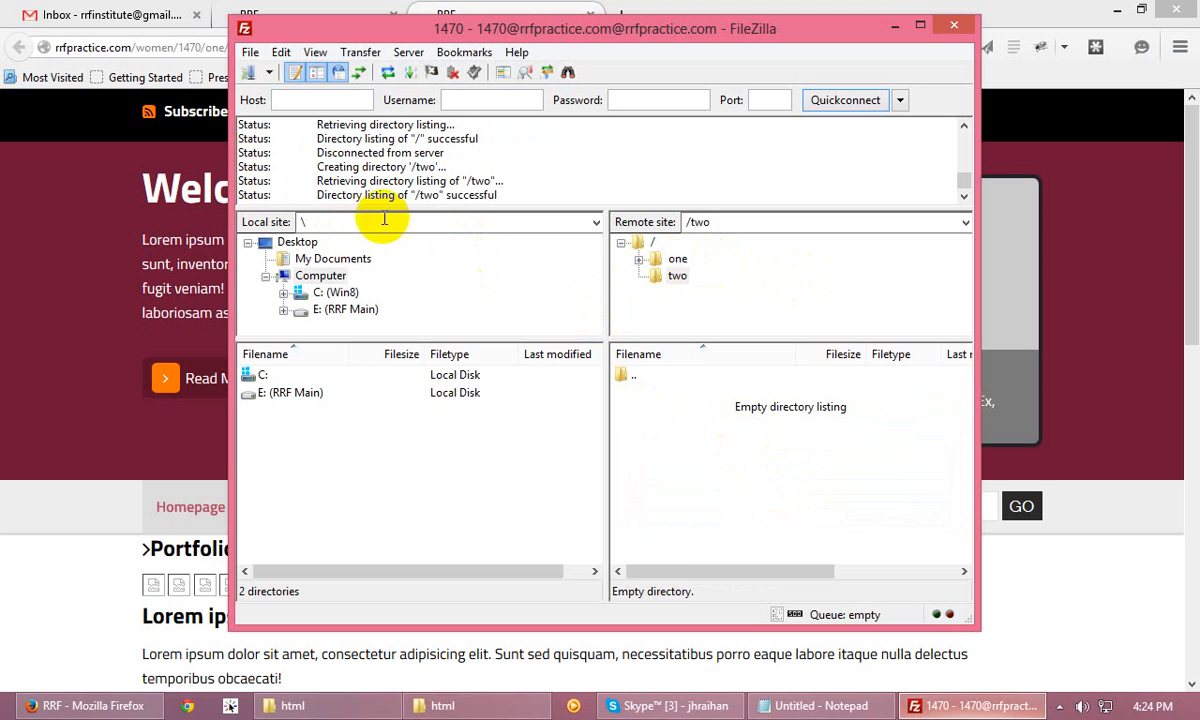
click(1116, 9)
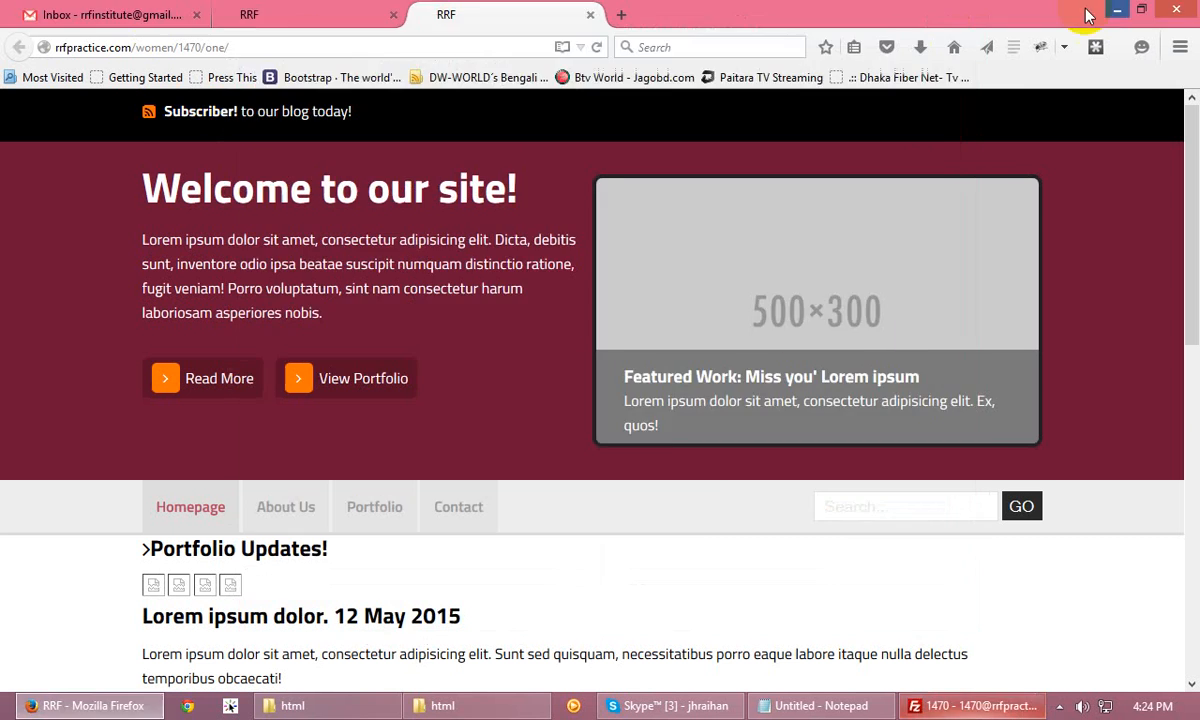
- Select the five site files in the html folder, minimize Explorer, and bring Firefox forward
click(352, 710)
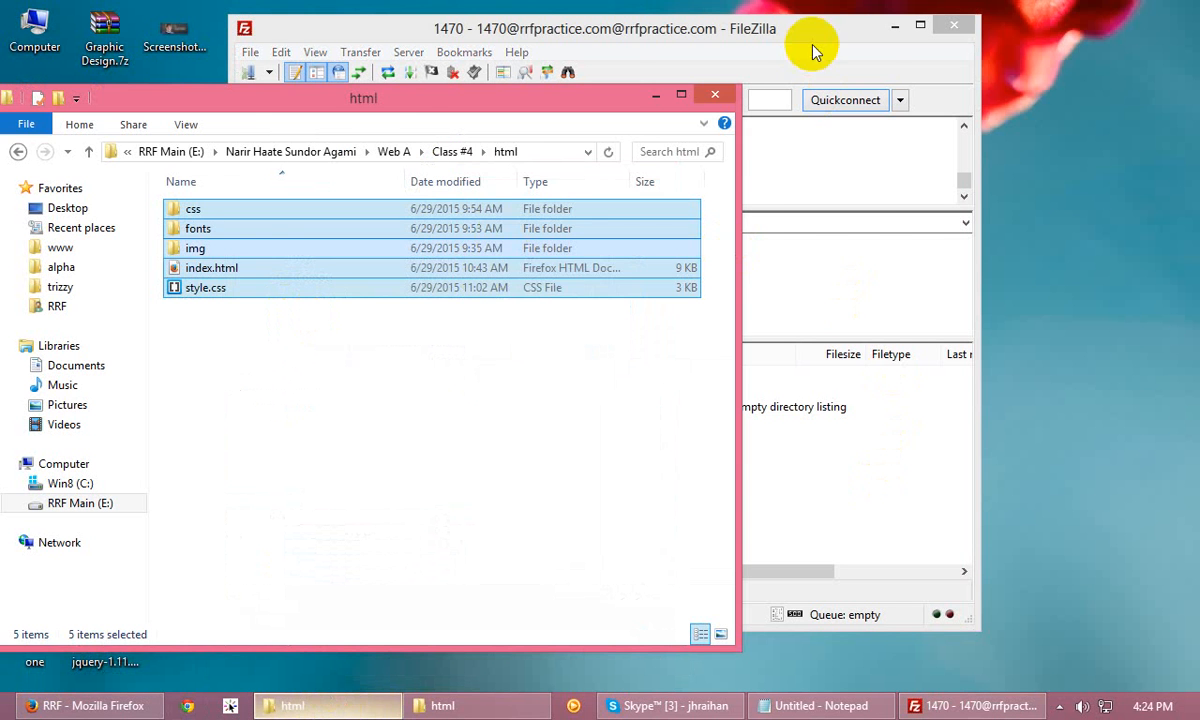
drag(815, 16, 894, 72)
drag(161, 402, 187, 198)
drag(288, 258, 266, 398)
click(650, 96)
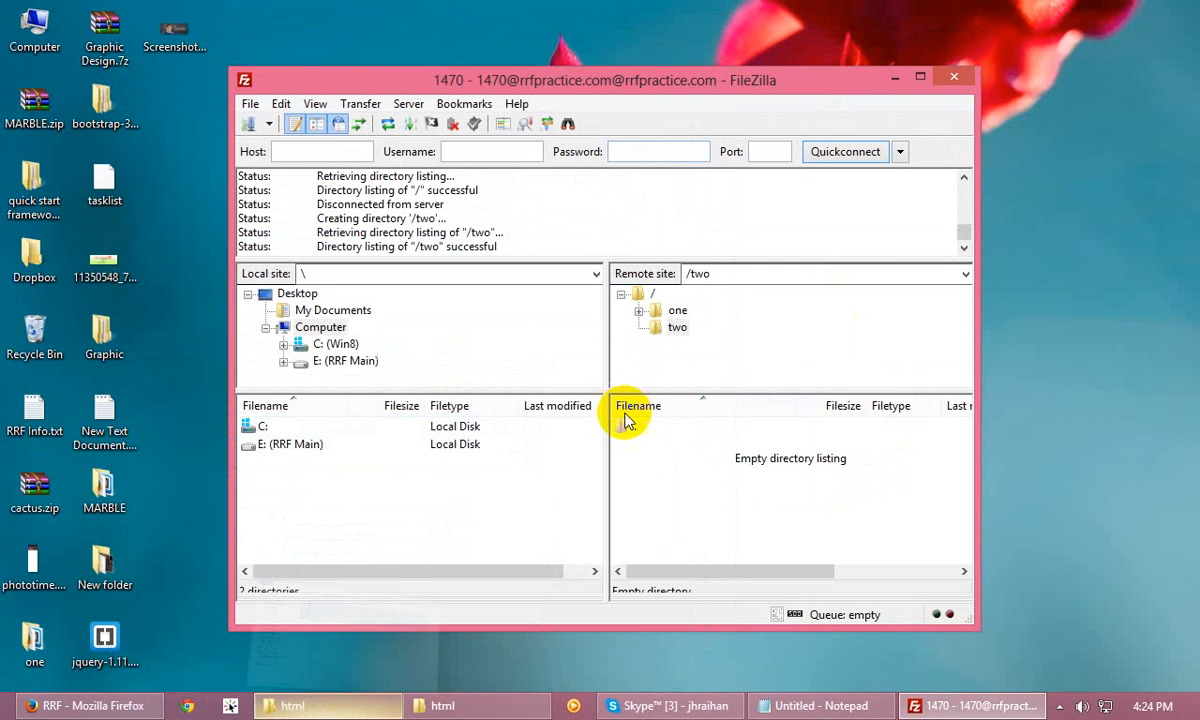
click(90, 706)
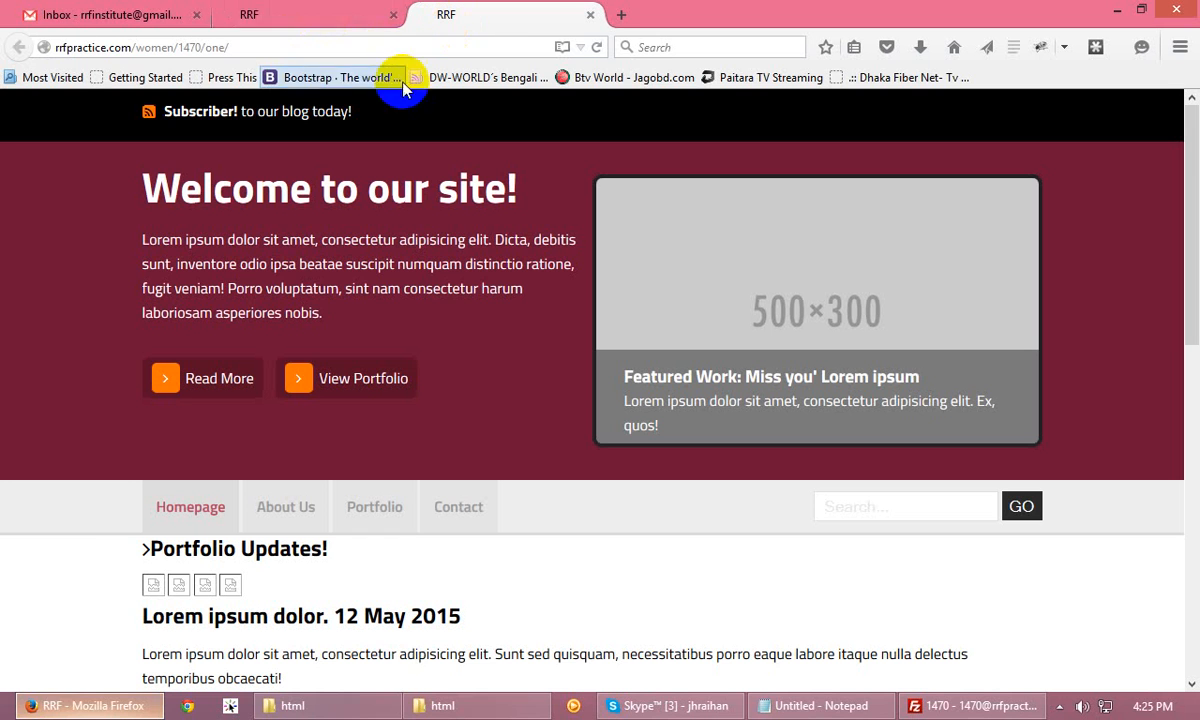
- Trim 'one/' from the URL to list /women/1470, then open the empty 'two/' folder
click(218, 47)
click(219, 47)
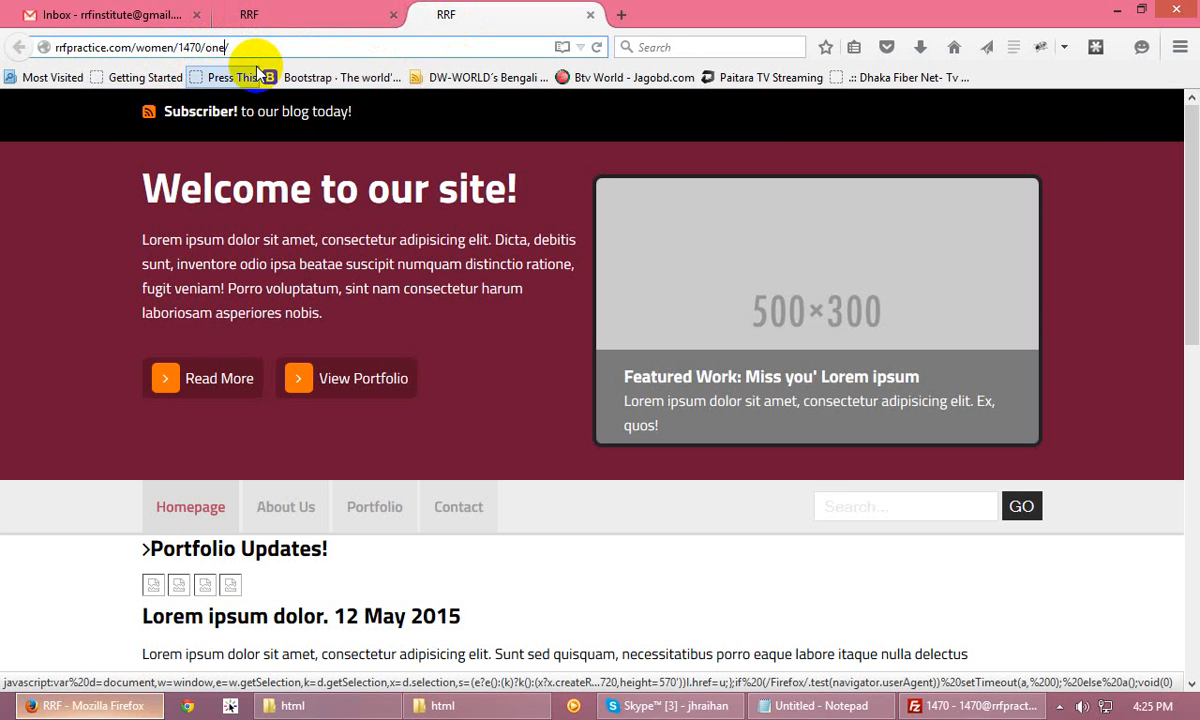
key(BackSpace)
key(BackSpace)
key(BackSpace)
key(BackSpace)
key(BackSpace)
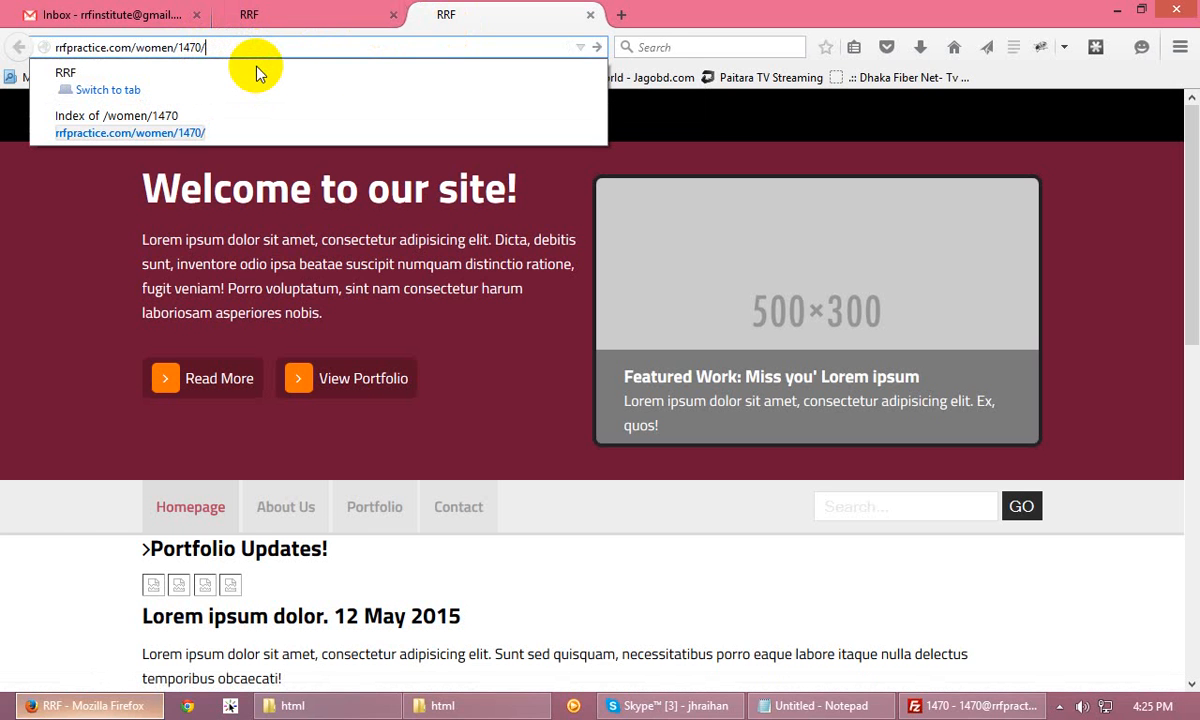
key(Return)
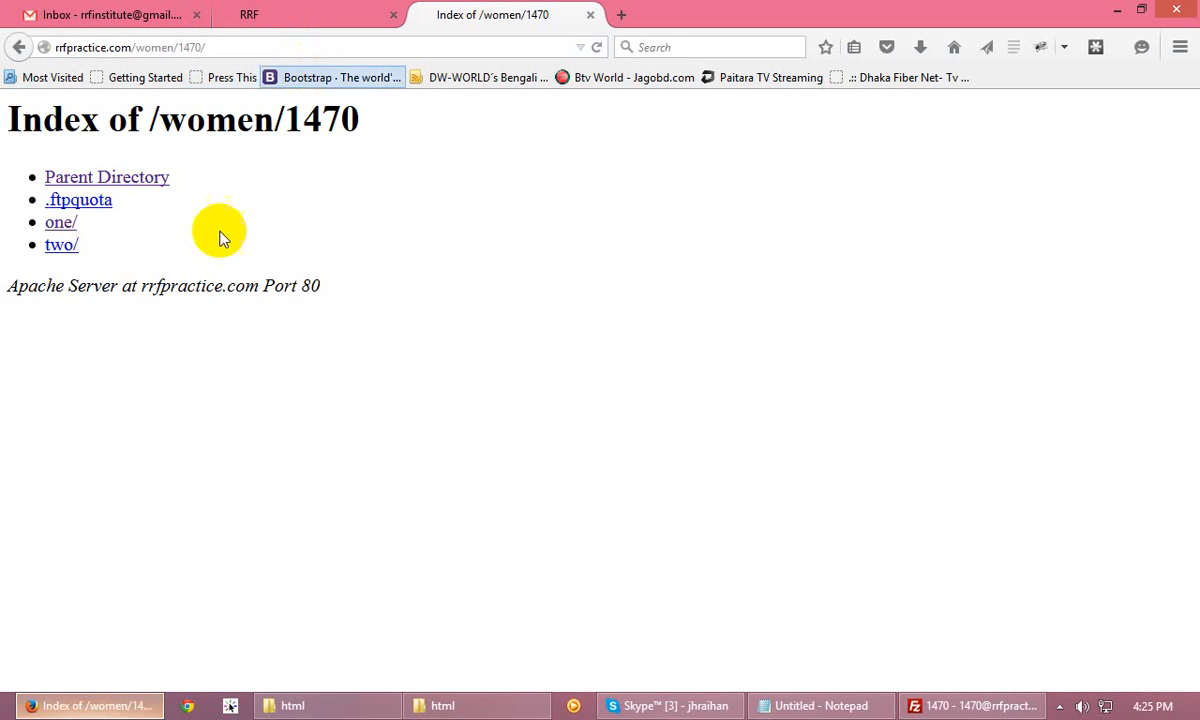
click(62, 255)
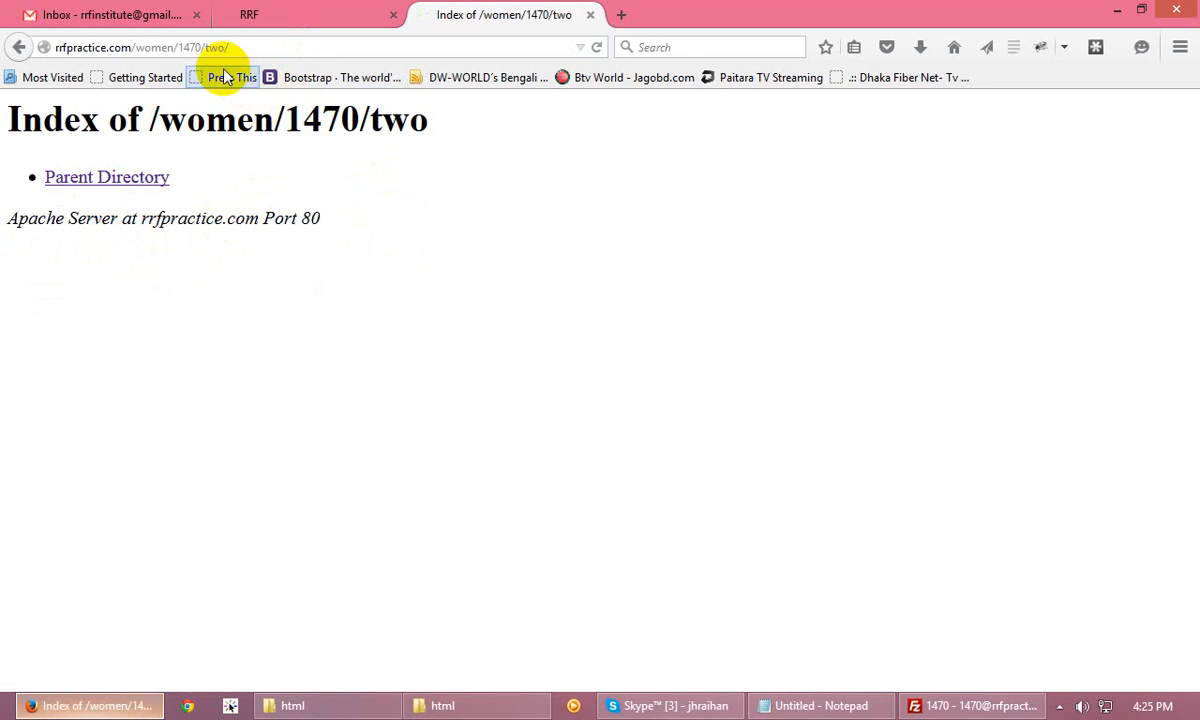
- Switch between FileZilla and Firefox, leaving FileZilla minimized
click(950, 700)
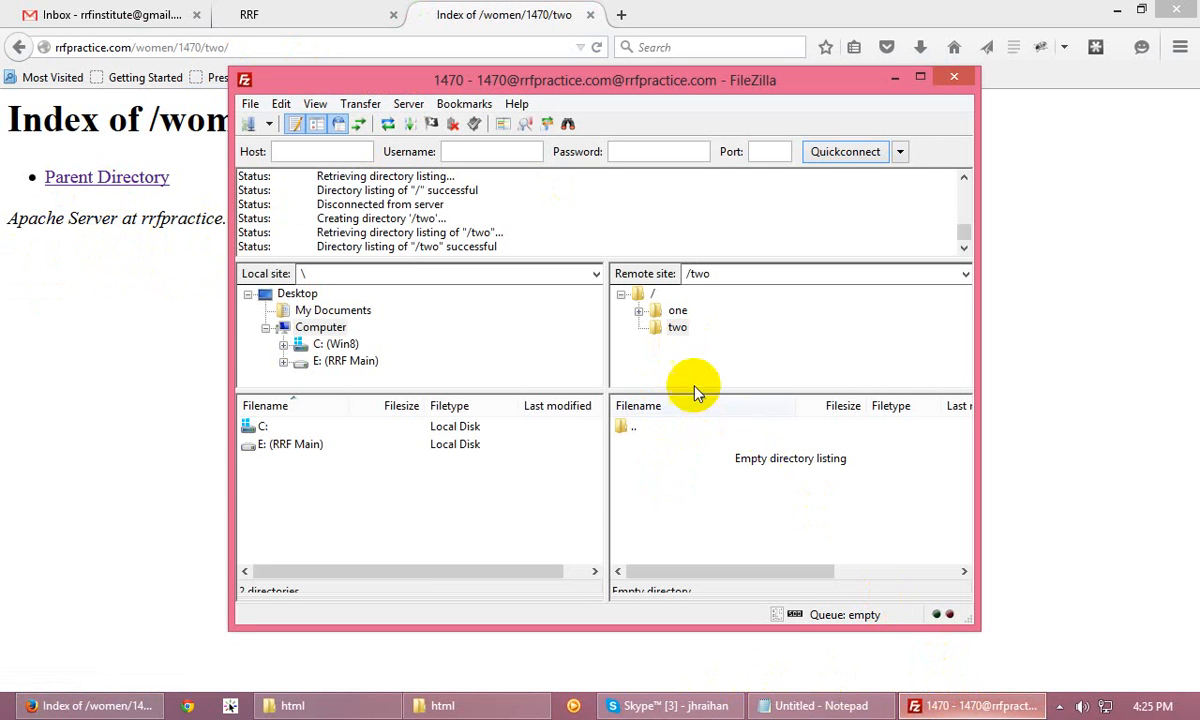
click(257, 47)
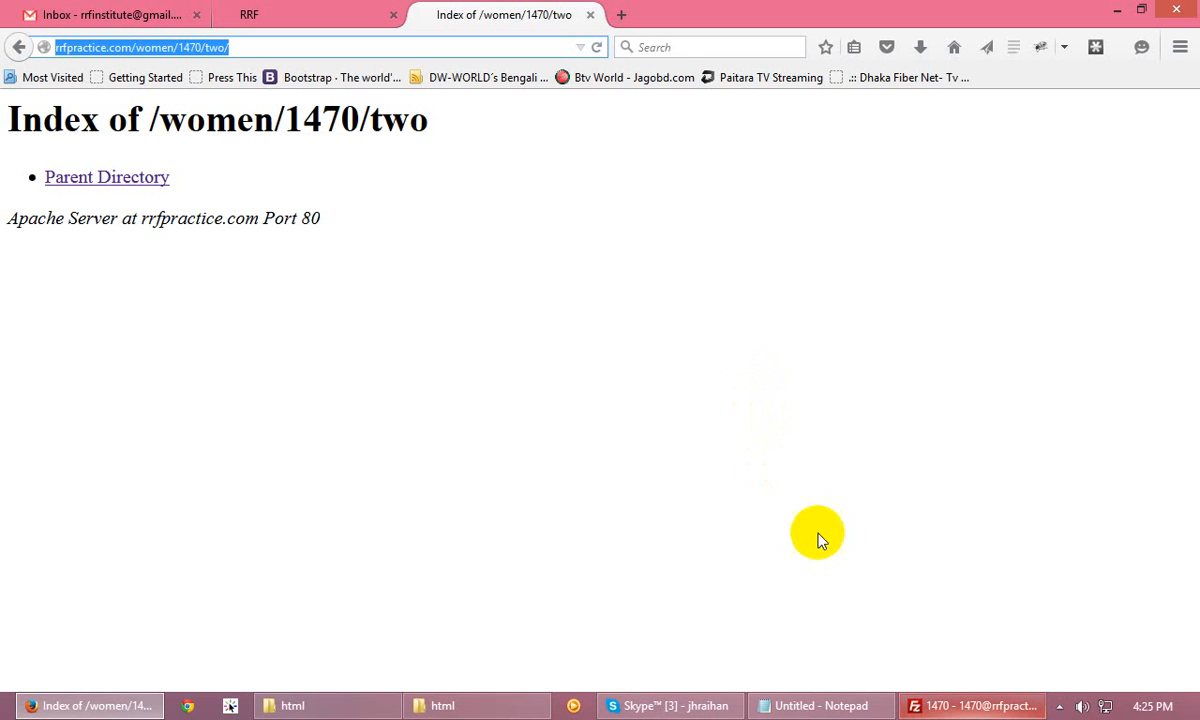
click(981, 708)
click(895, 74)
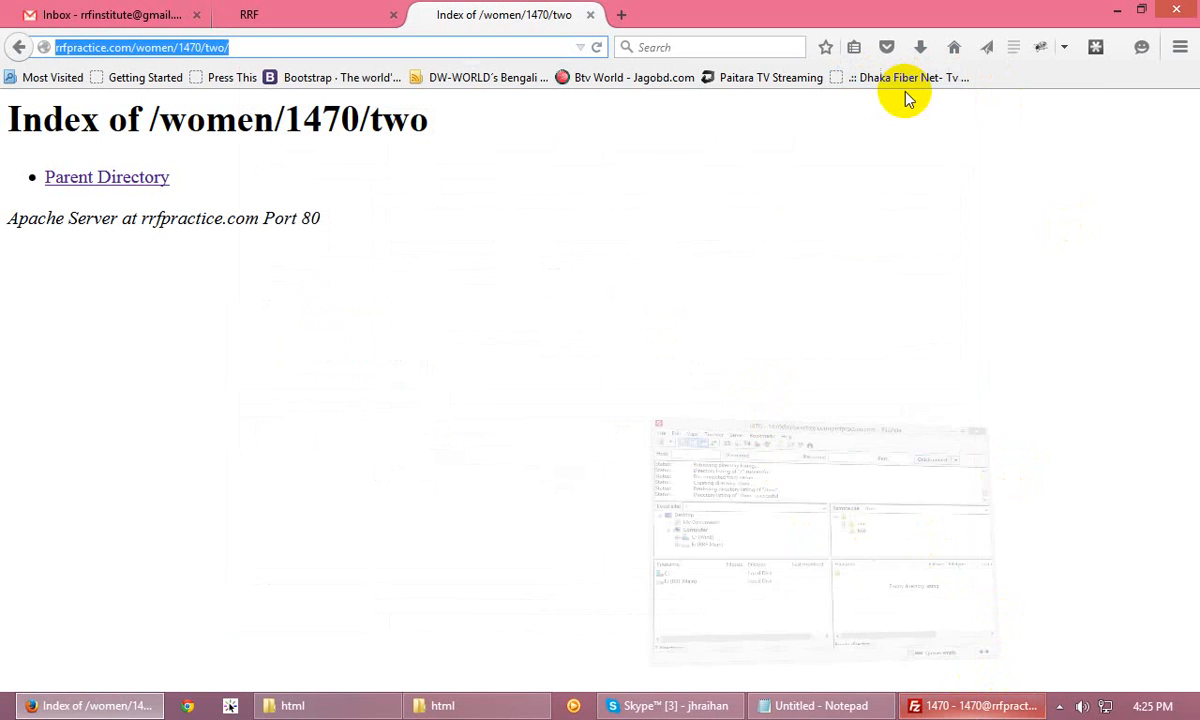